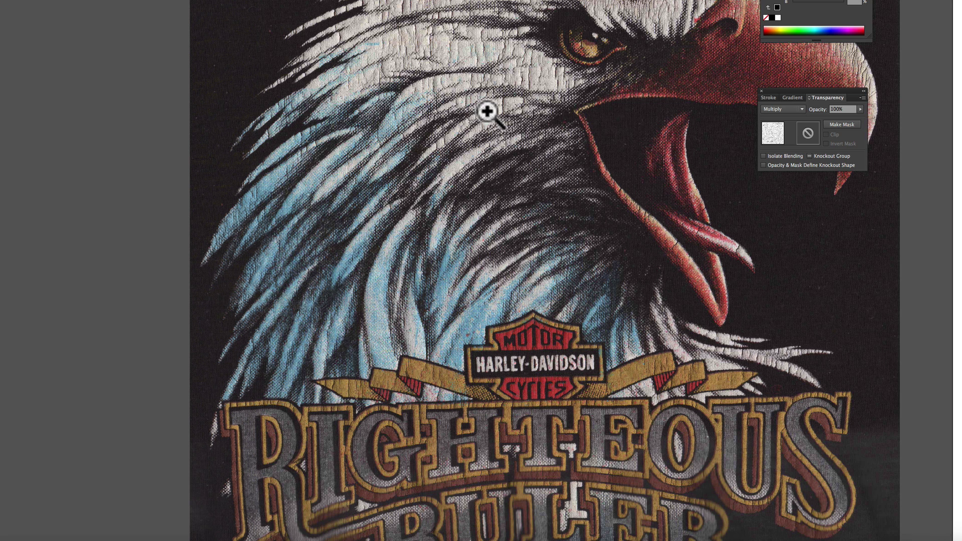
key("space")
left_click_drag(479, 65, 469, 196)
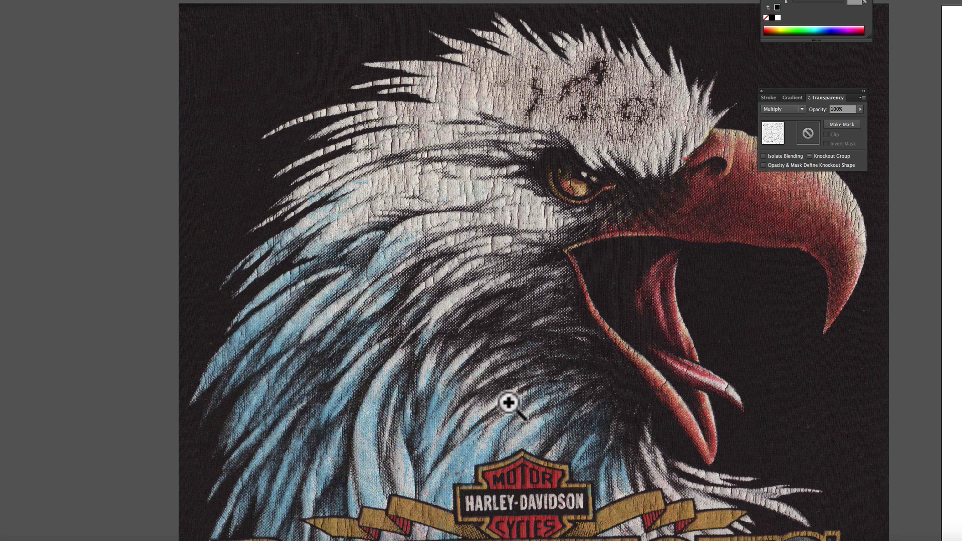
left_click_drag(752, 307, 612, 303)
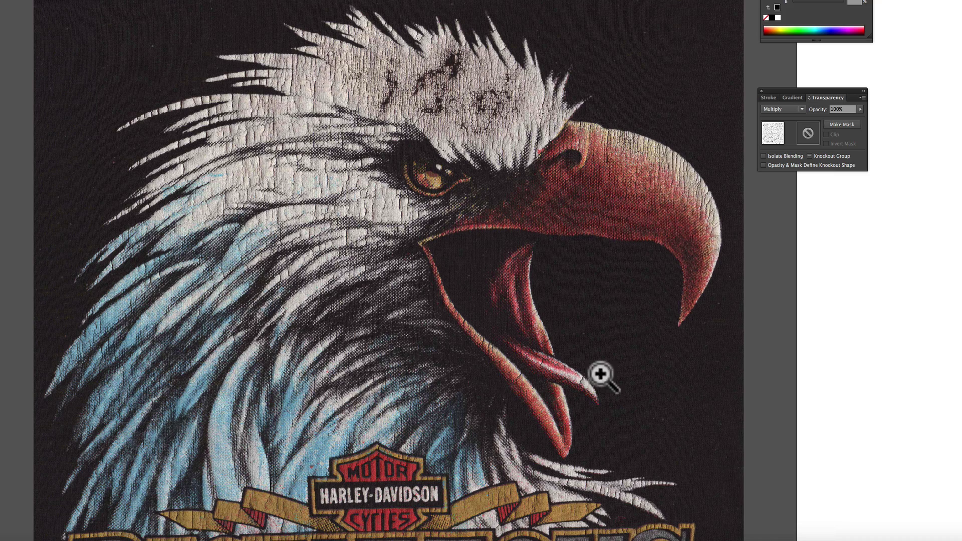
left_click_drag(602, 473, 591, 230)
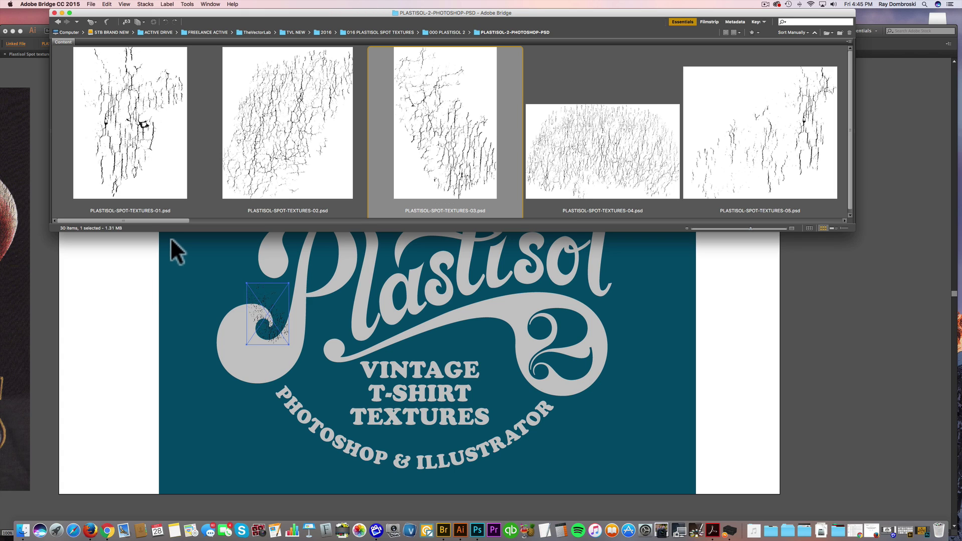
- Place PLASTISOL-SPOT-TEXTURES-02, 11, 12 and 13 from the Bridge folder onto the Plastisol 2 logo artwork in Illustrator
left_click_drag(264, 145, 329, 306)
scroll(619, 171, "right", 5)
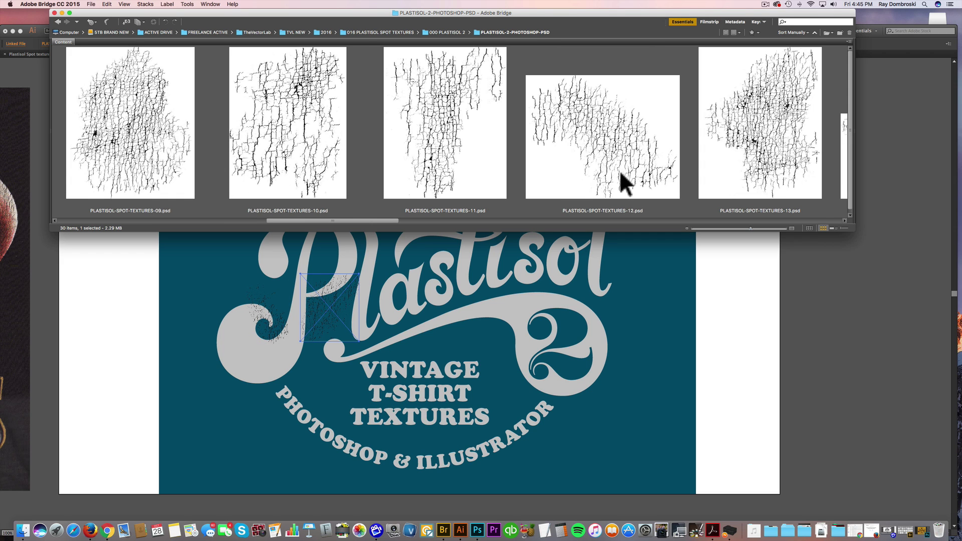
left_click_drag(431, 127, 486, 326)
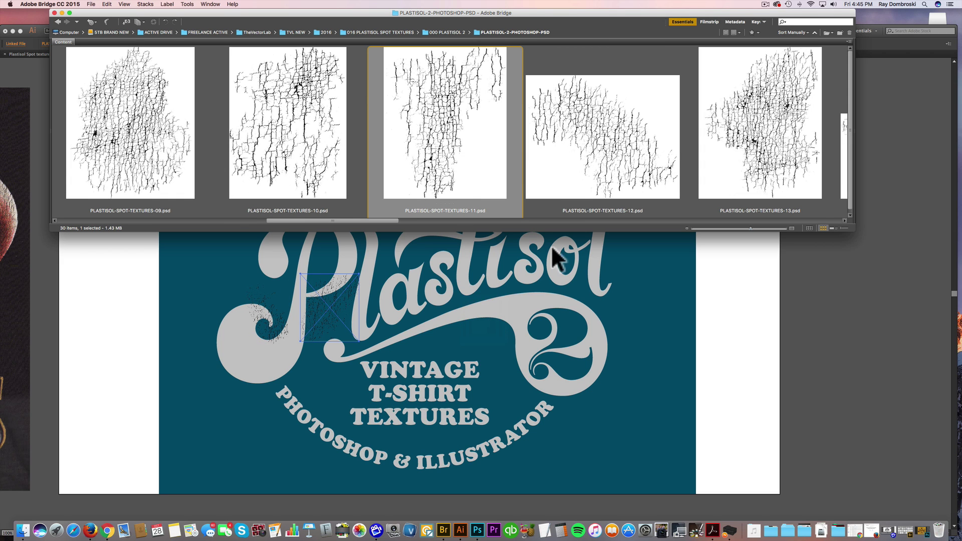
left_click(643, 171)
left_click_drag(643, 170, 586, 321)
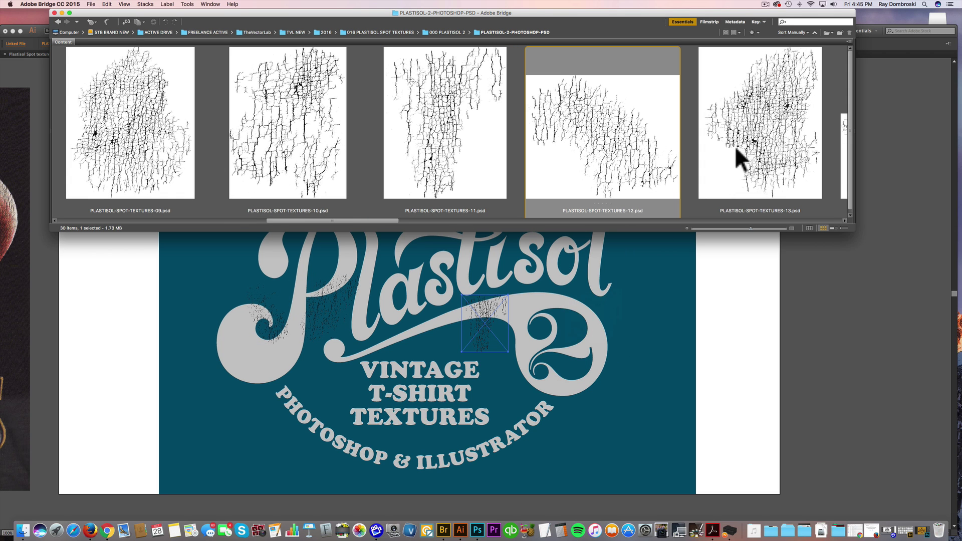
left_click_drag(792, 95, 441, 389)
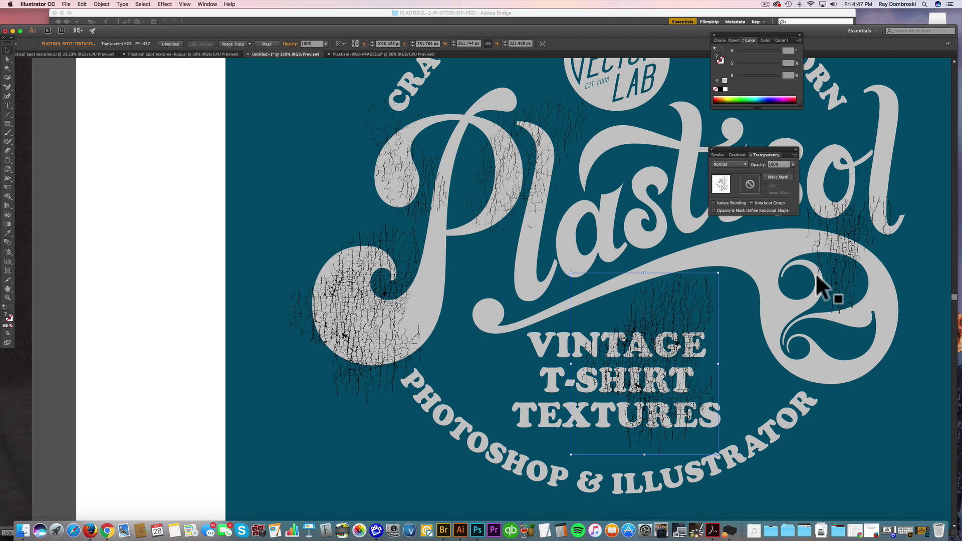
- Move one crack texture onto the swash beside the 2 and another onto the arched "& WORN" lettering
left_click_drag(817, 286, 757, 279)
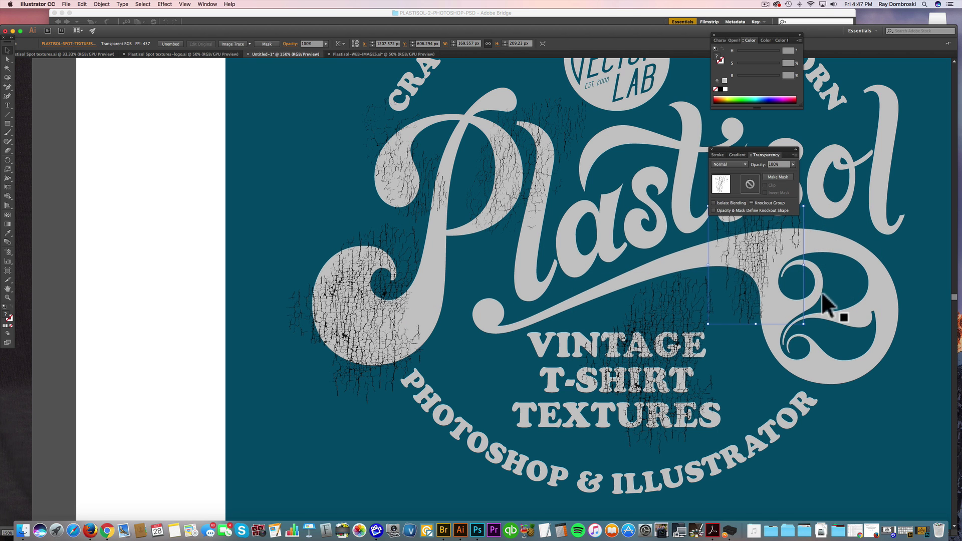
left_click_drag(769, 313, 643, 339)
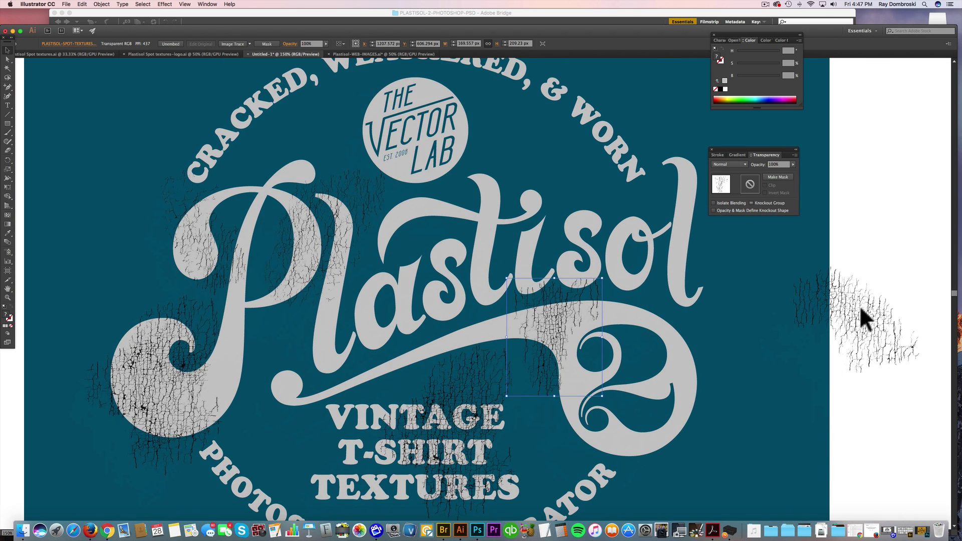
left_click_drag(858, 318, 576, 108)
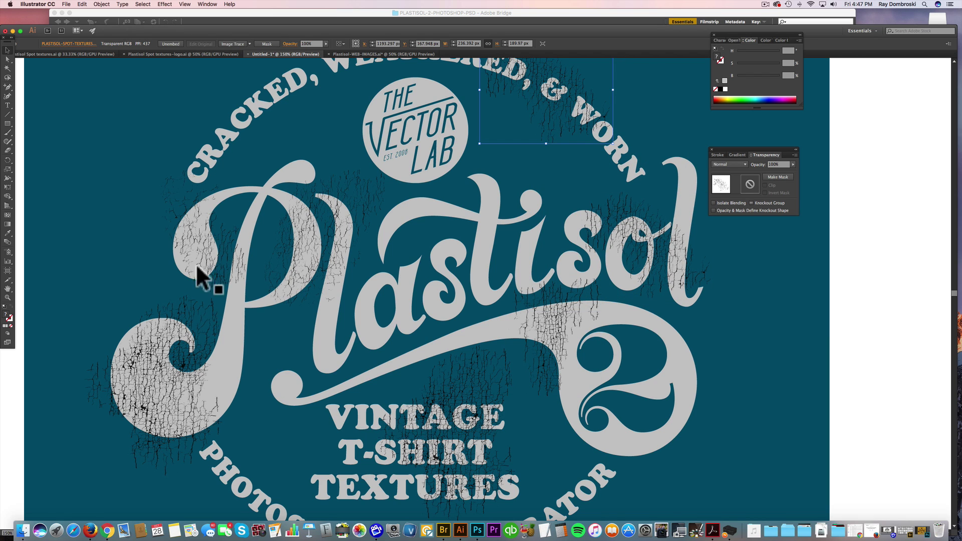
- Duplicate the dense crack texture from the P's lower curl onto the 2 and the "PHOTOSHOP" end of the curved lettering
left_click(165, 393)
left_click_drag(168, 394, 700, 418)
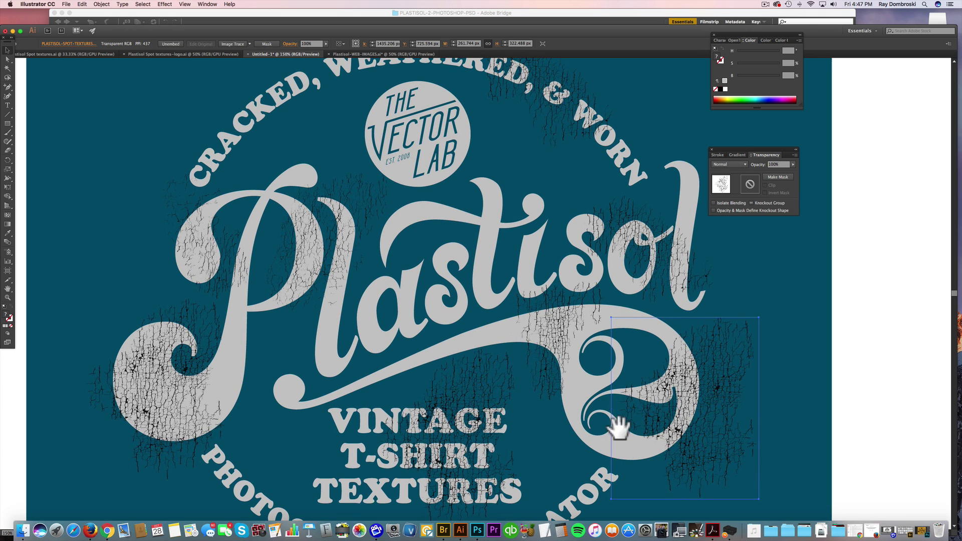
left_click_drag(618, 425, 649, 263)
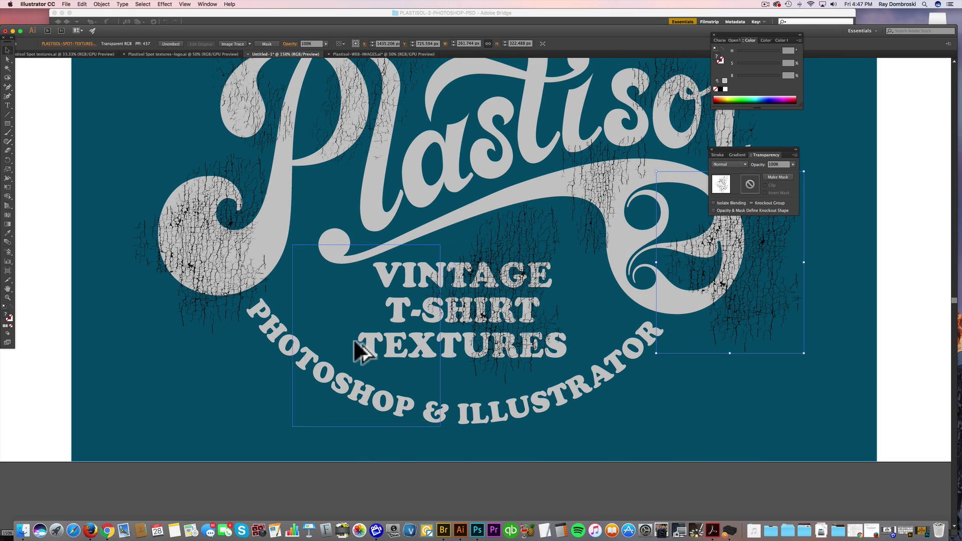
left_click(337, 301)
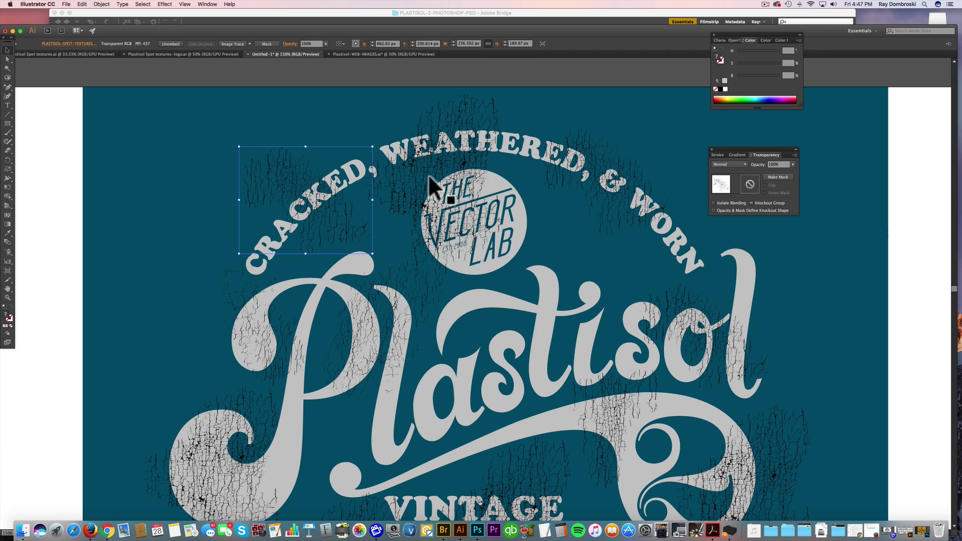
- Select all the crack textures across the lettering, the badge, the P, the swash and the 2, and group them
left_click(422, 175, "shift")
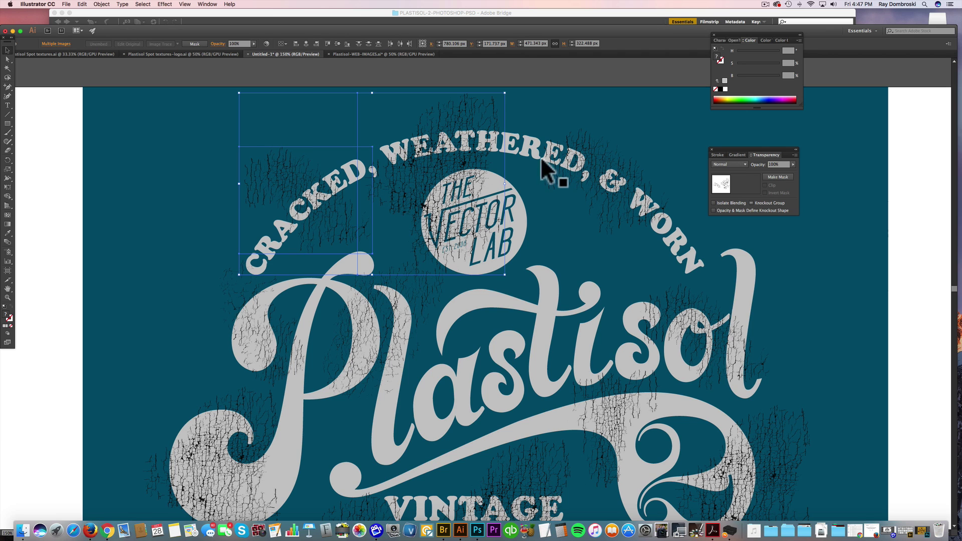
left_click(582, 157, "shift")
left_click(688, 323, "shift")
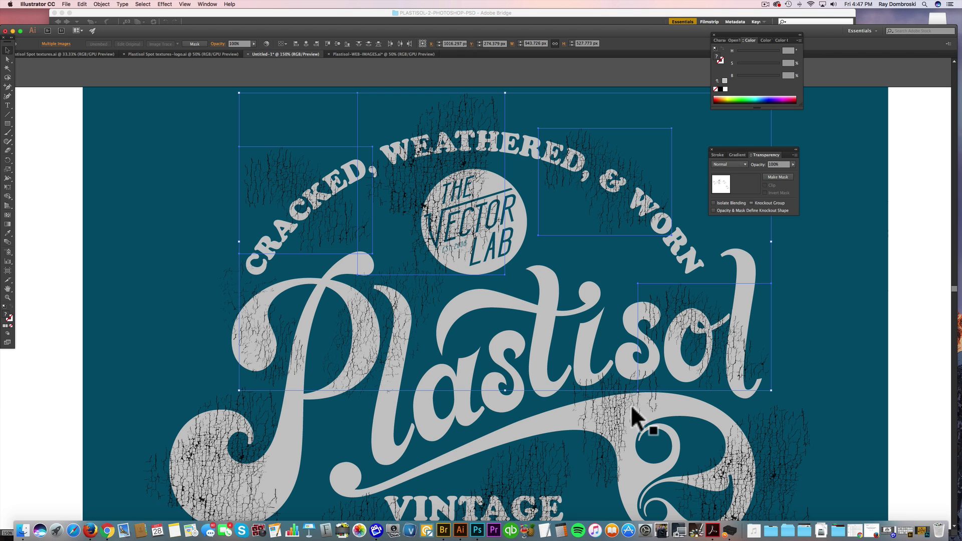
left_click(631, 404, "shift")
scroll(551, 391, "up", 1)
left_click(393, 350, "shift")
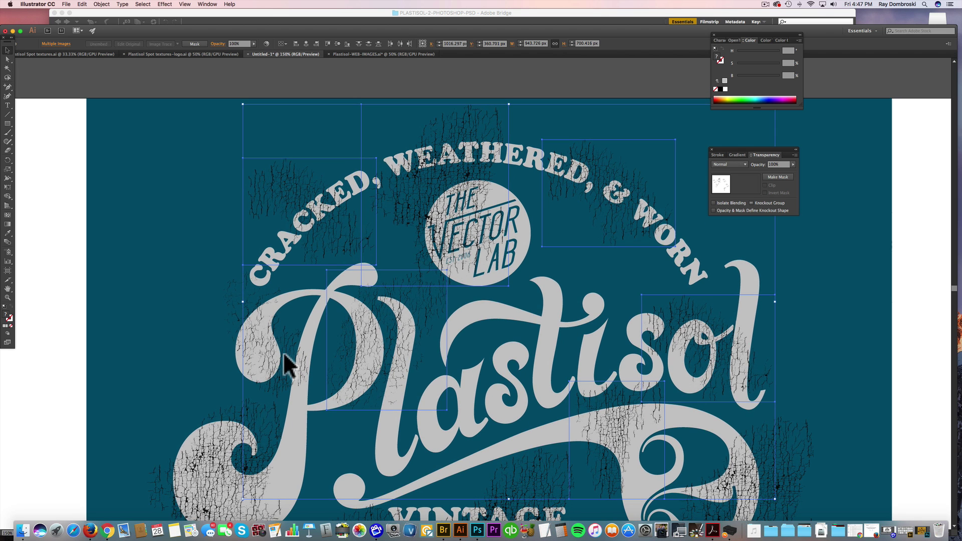
left_click(285, 366, "shift")
left_click(239, 441, "shift")
scroll(539, 351, "down", 5)
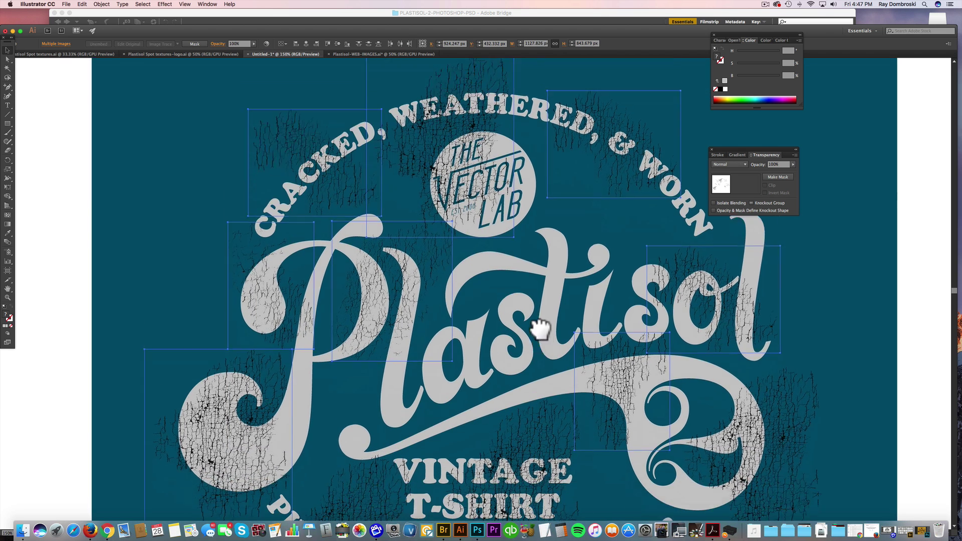
left_click(754, 323, "shift")
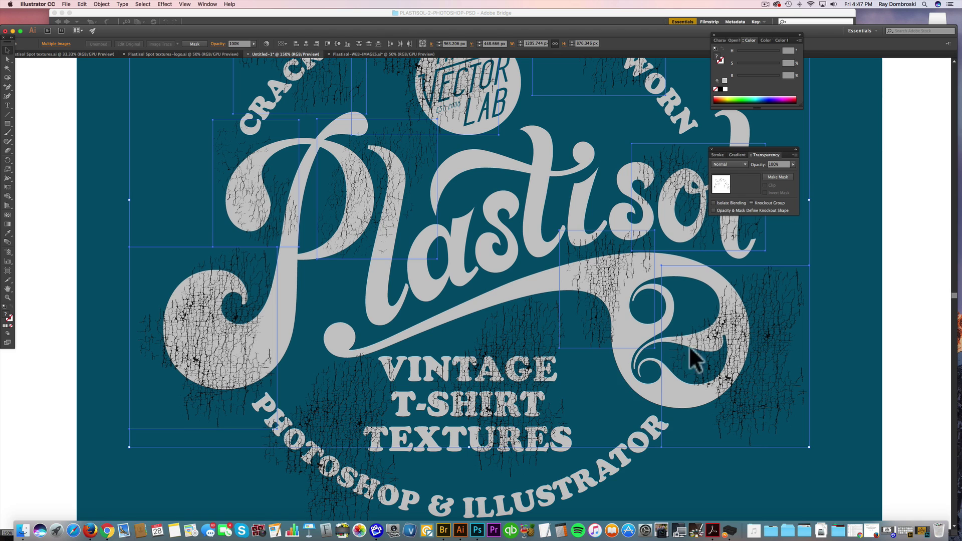
left_click(509, 384, "shift")
left_click(385, 404, "shift")
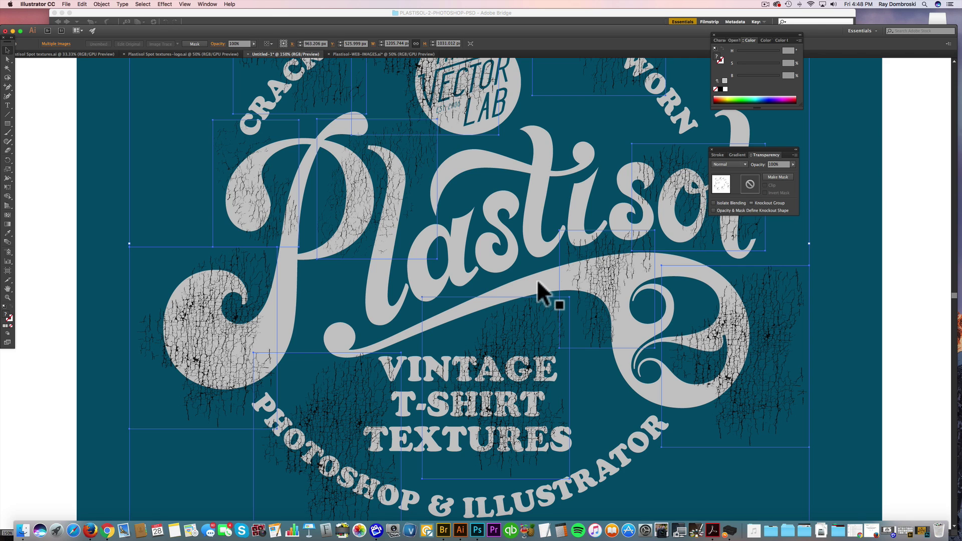
key("super+g")
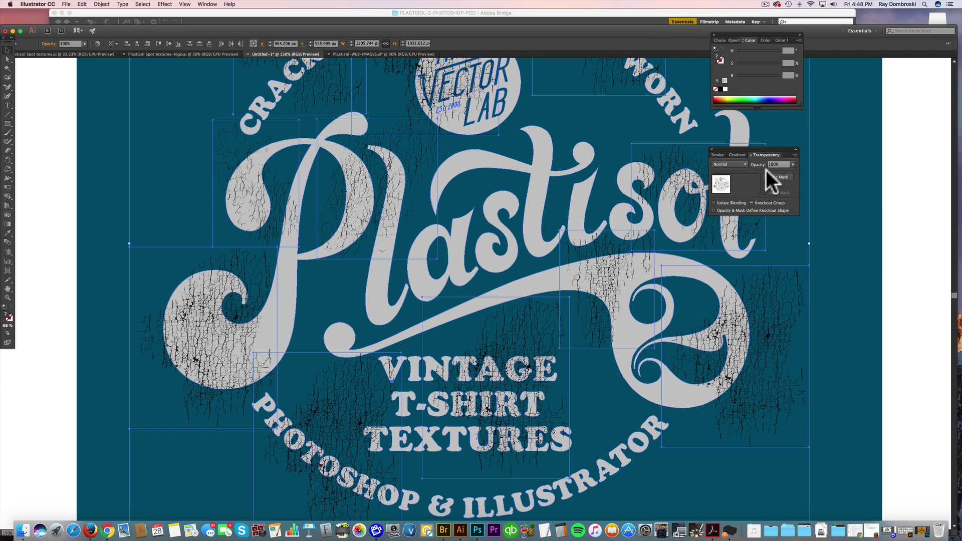
- Make an opacity mask on the logo artwork from the grouped crack textures
left_click_drag(745, 146, 569, 122)
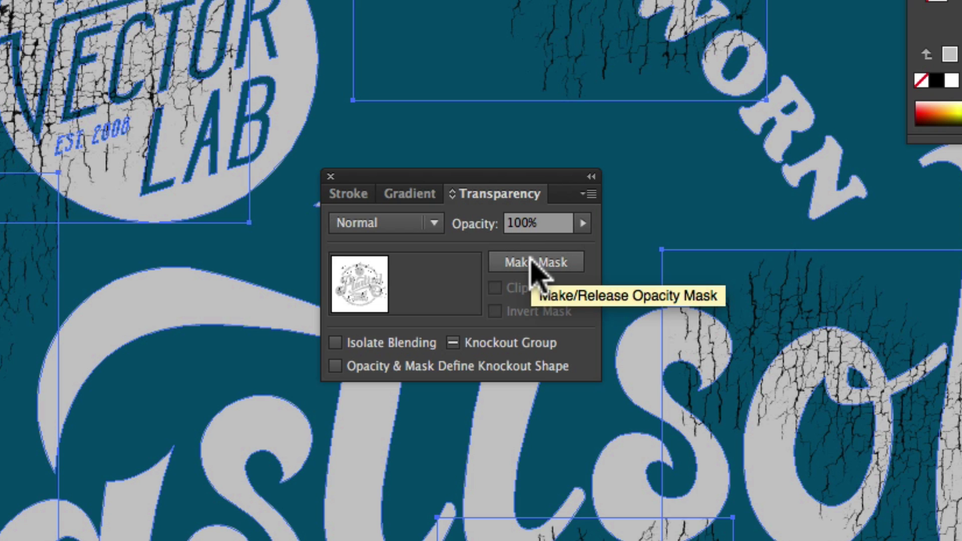
left_click(533, 262)
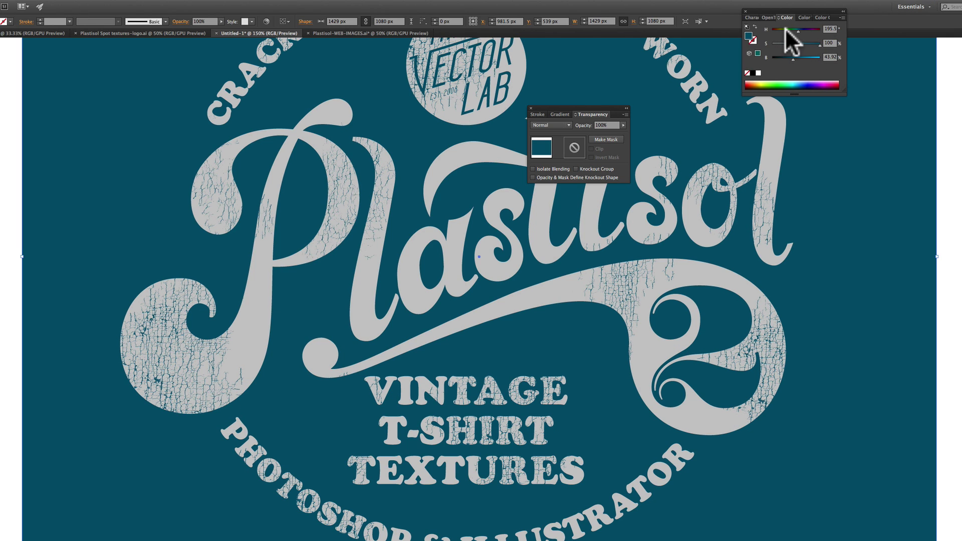
- Recolor the background rectangle brown by changing its hue and brightness, and check the cracks in the P's lower curl
left_click(778, 29)
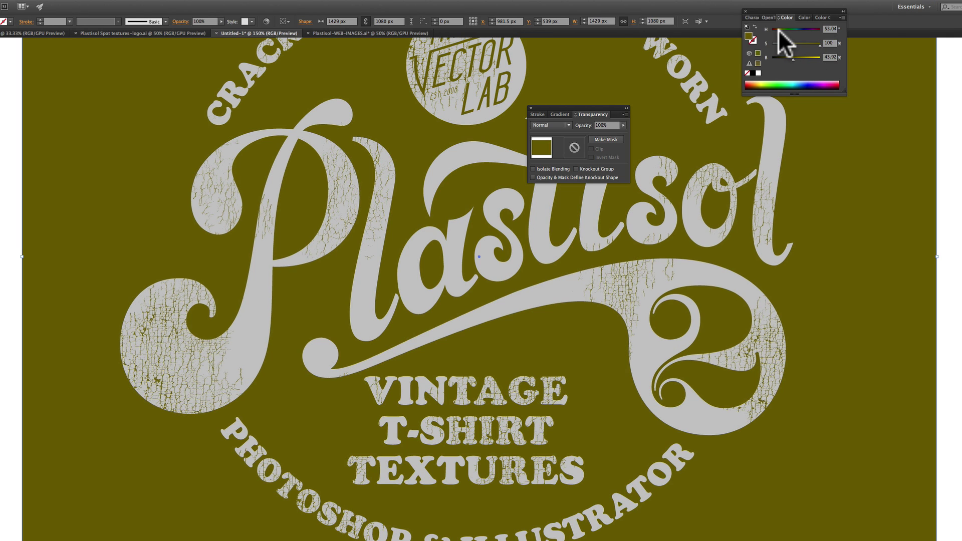
left_click(797, 56)
left_click_drag(759, 76, 760, 77)
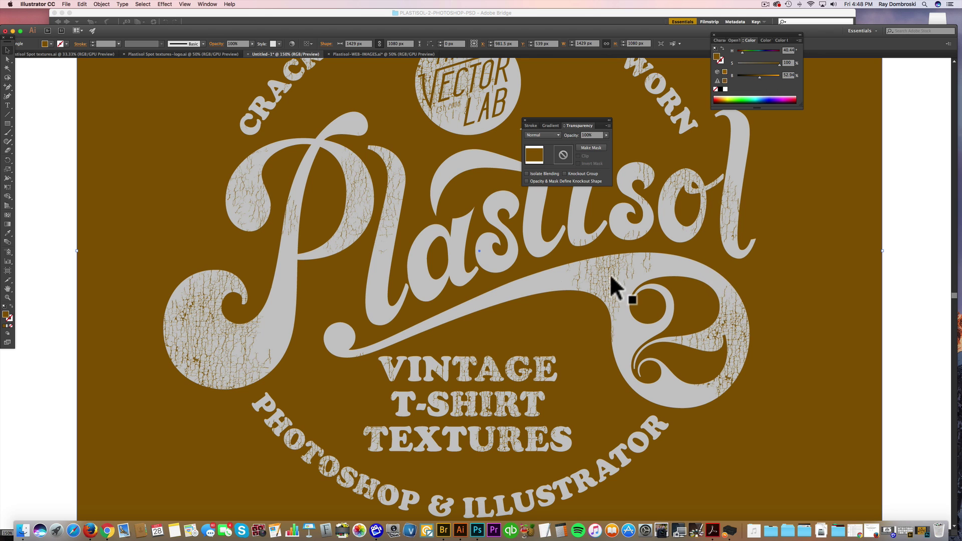
left_click(7, 298)
left_click(252, 340)
left_click(467, 300)
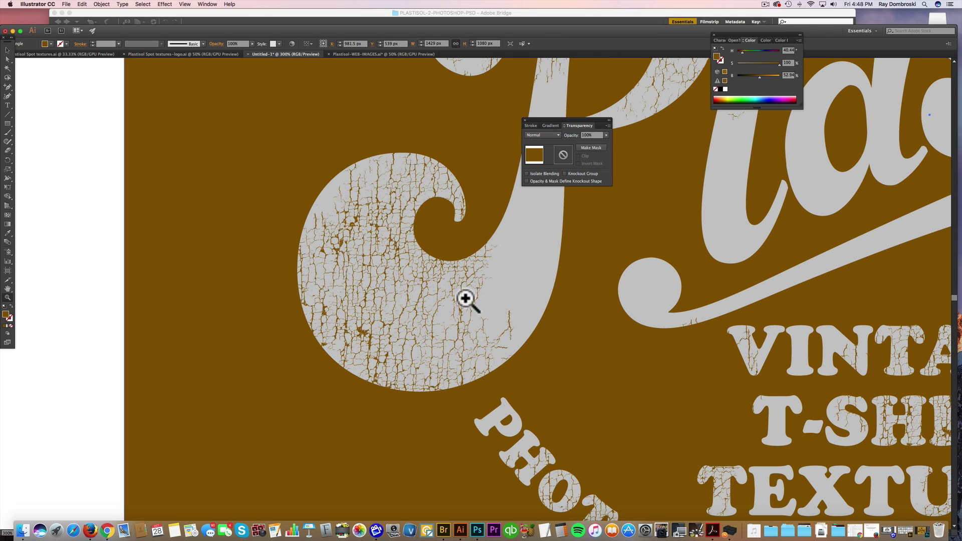
left_click(434, 296)
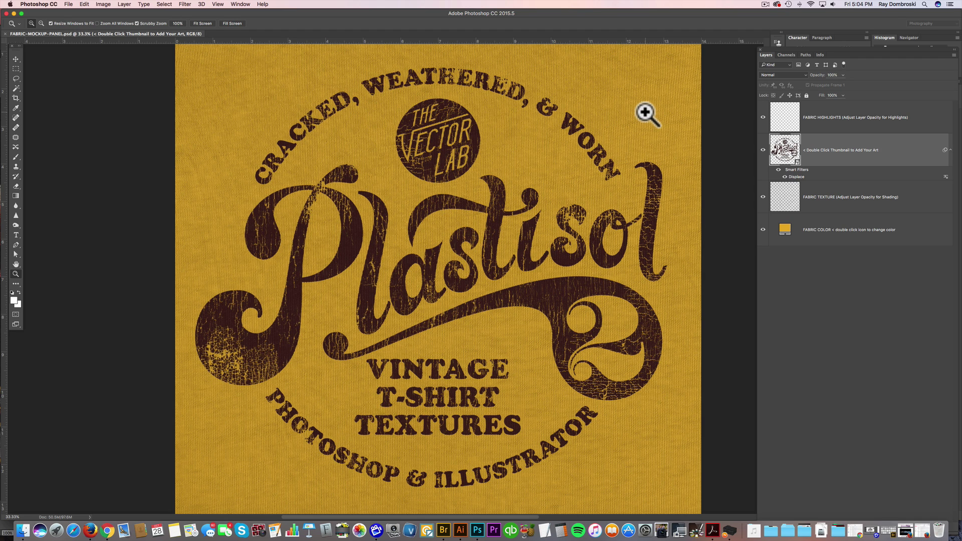
- In Photoshop, open the mockup's artwork smart object and delete the texture layer mask from Layer 3 copy
double_click(785, 149)
left_click(822, 118)
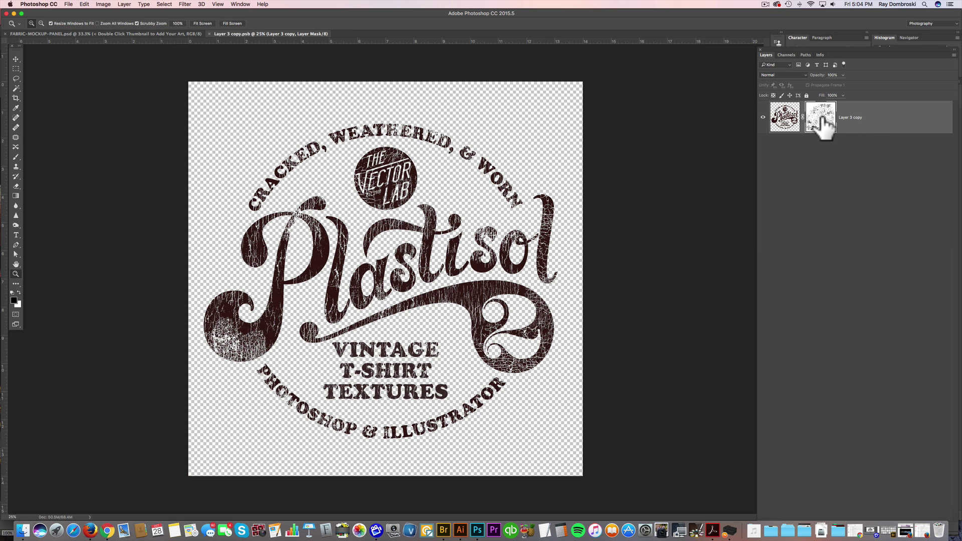
left_click(124, 4)
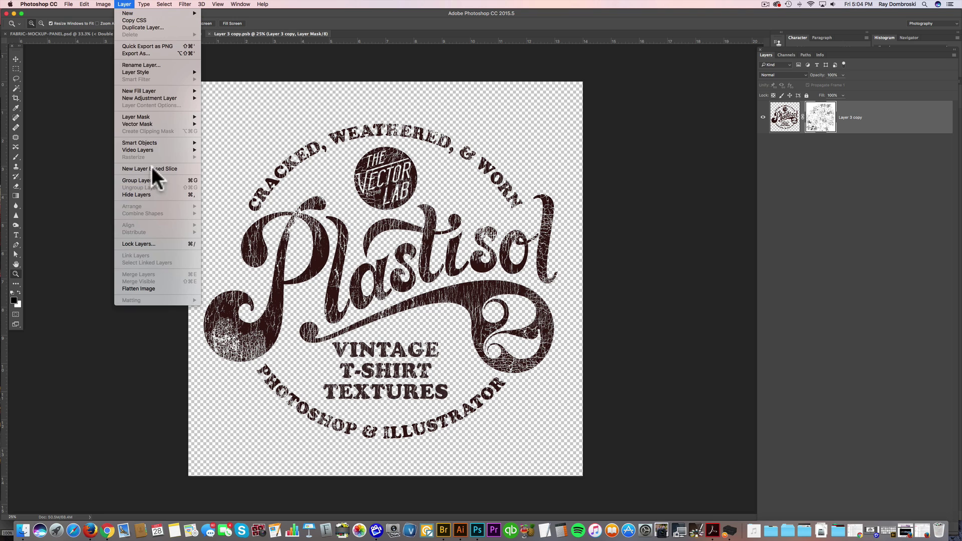
mouse_move(155, 118)
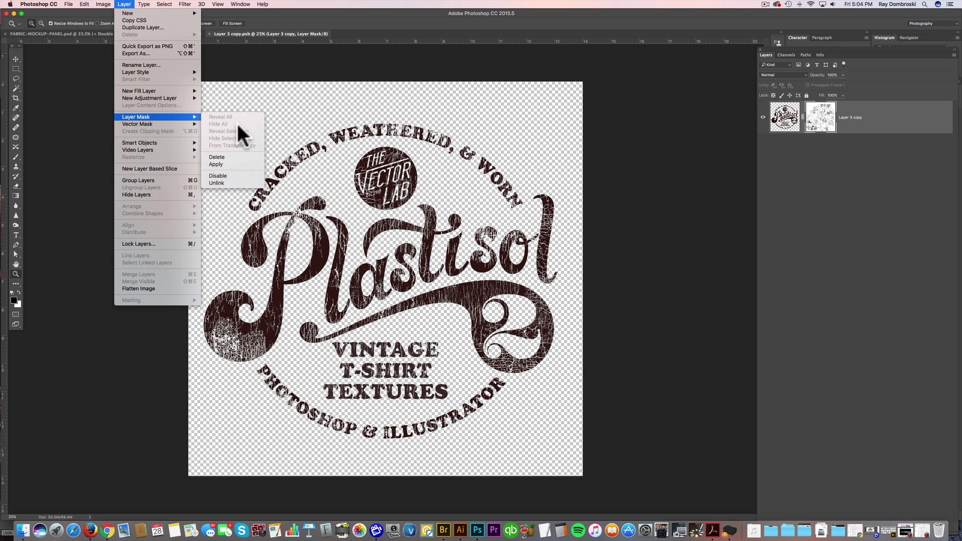
left_click(231, 156)
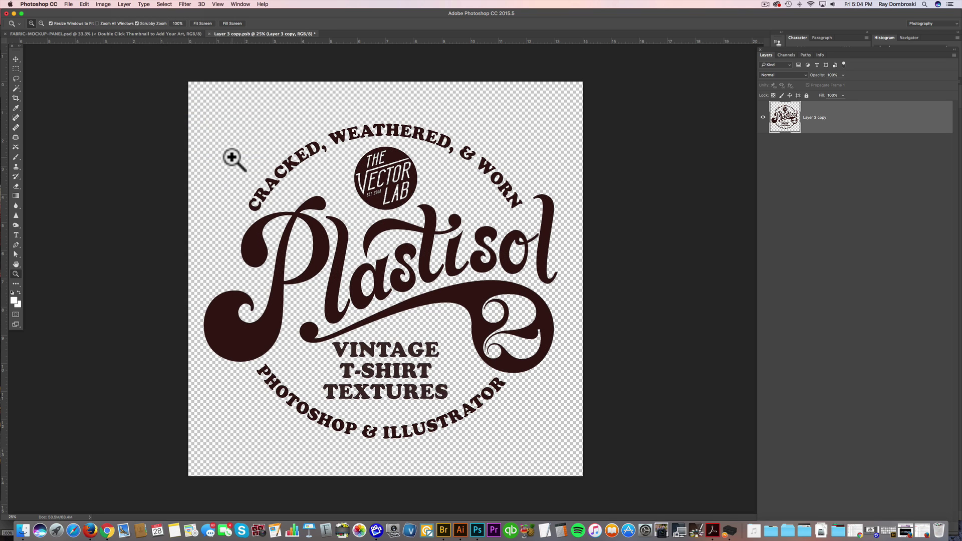
- Add a Reveal All layer mask to Layer 3 copy
left_click(399, 298)
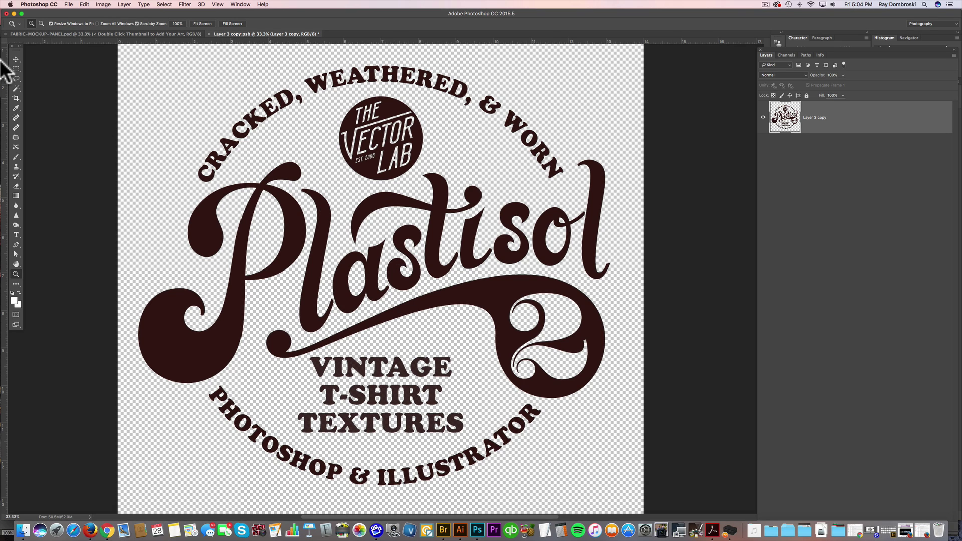
left_click(128, 4)
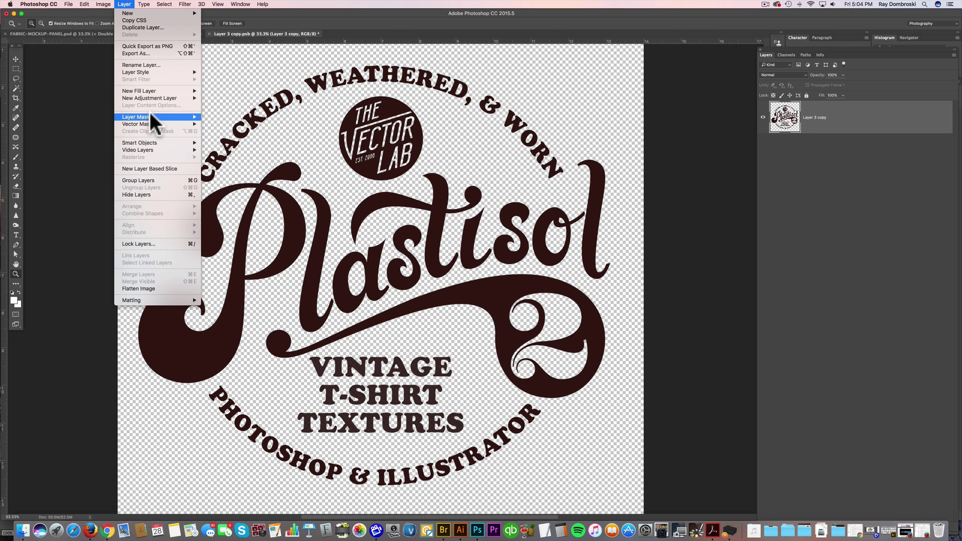
mouse_move(149, 110)
left_click(228, 117)
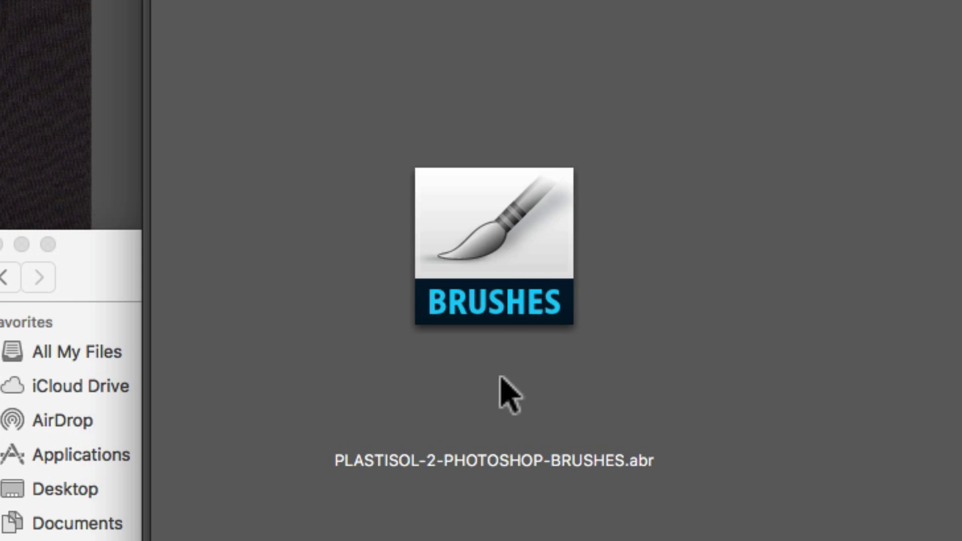
- Choose the 951 px crack brush from the Plastisol 2 Photoshop brushes for the Brush tool and enlarge it to 1300 px
left_click_drag(517, 242, 517, 242)
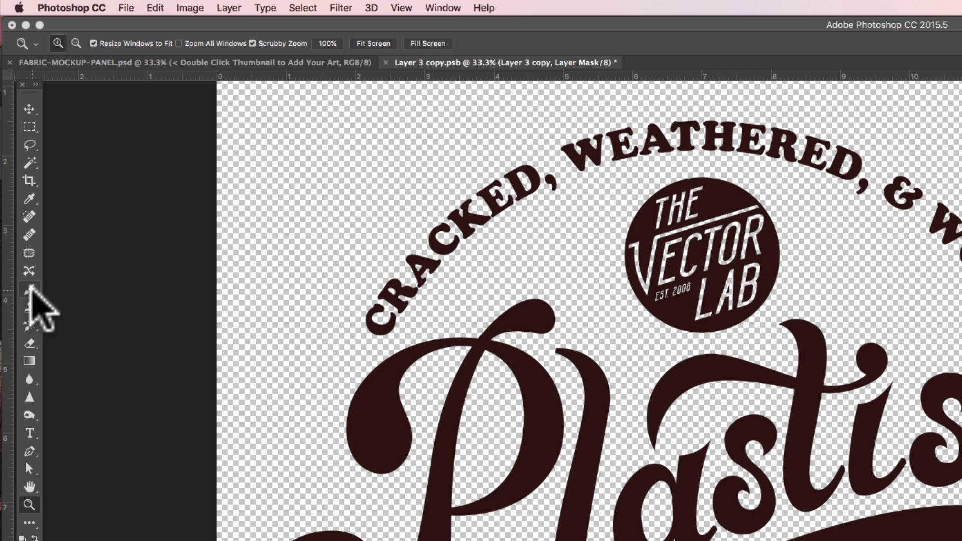
left_click(15, 157)
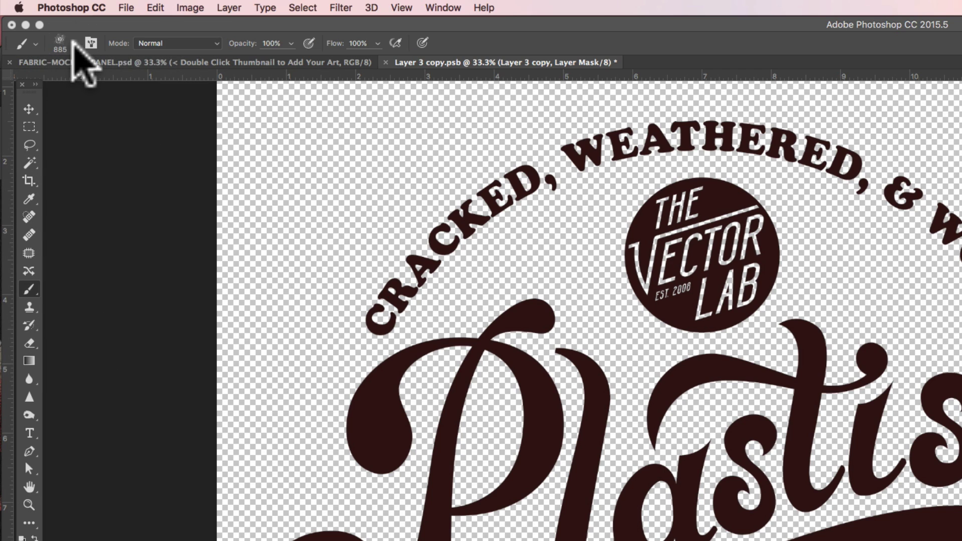
left_click(73, 43)
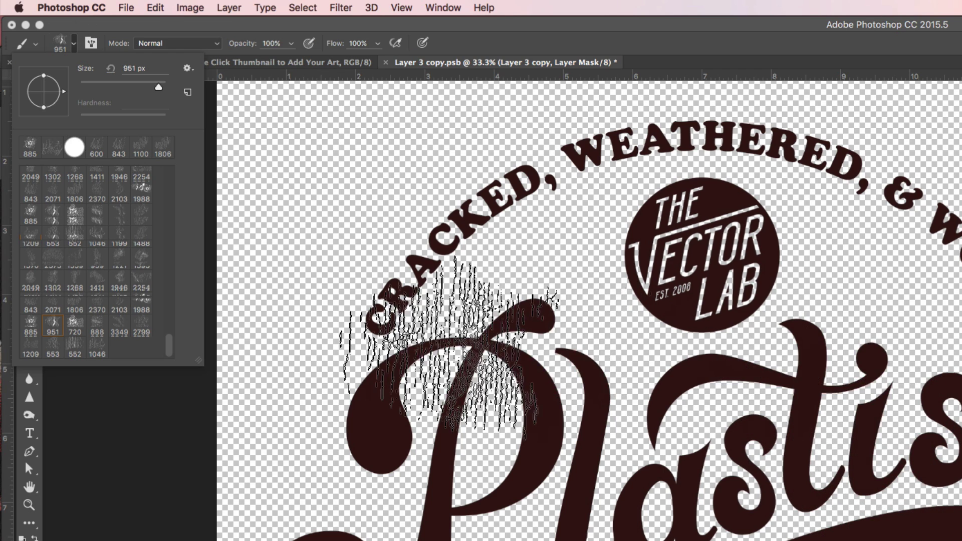
key("Escape")
key("bracketright")
key("bracketright")
key("bracketright")
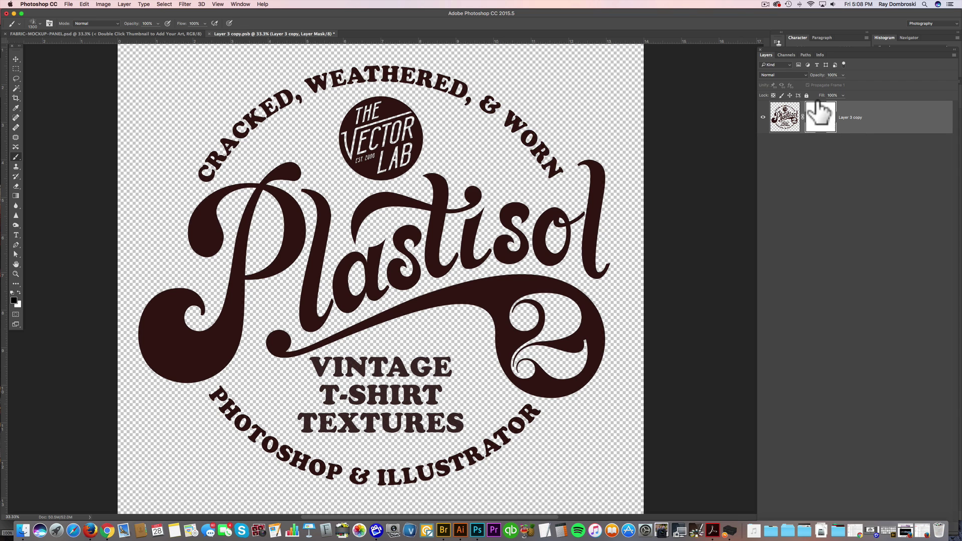
- Stamp the crack brush on Layer 3 copy's mask over the P's lower curl and the start of the word CRACKED
left_click_drag(833, 54, 692, 51)
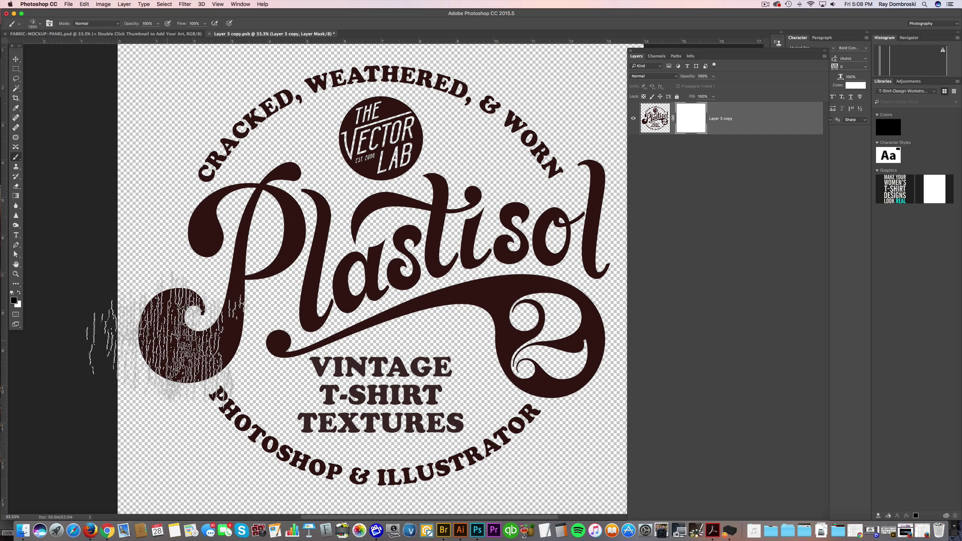
left_click(165, 341)
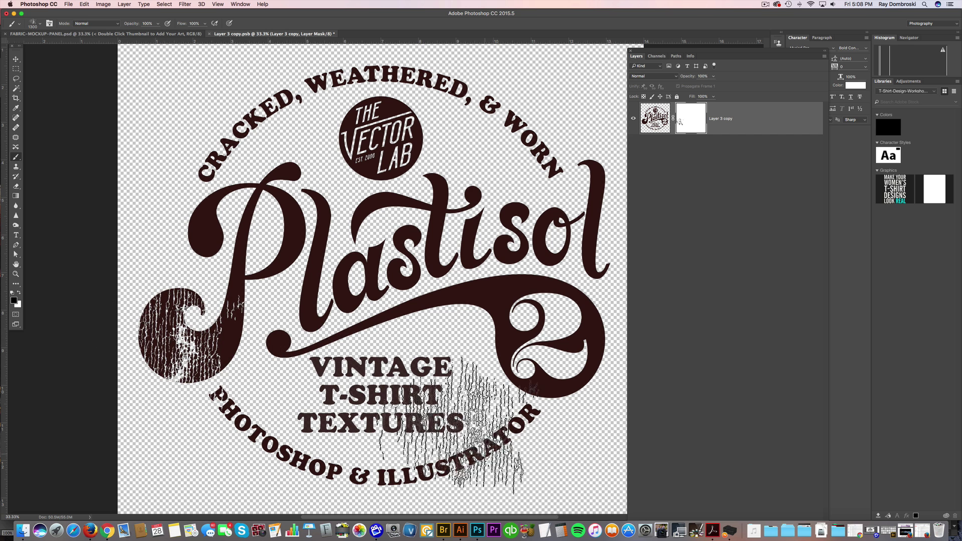
left_click(186, 103)
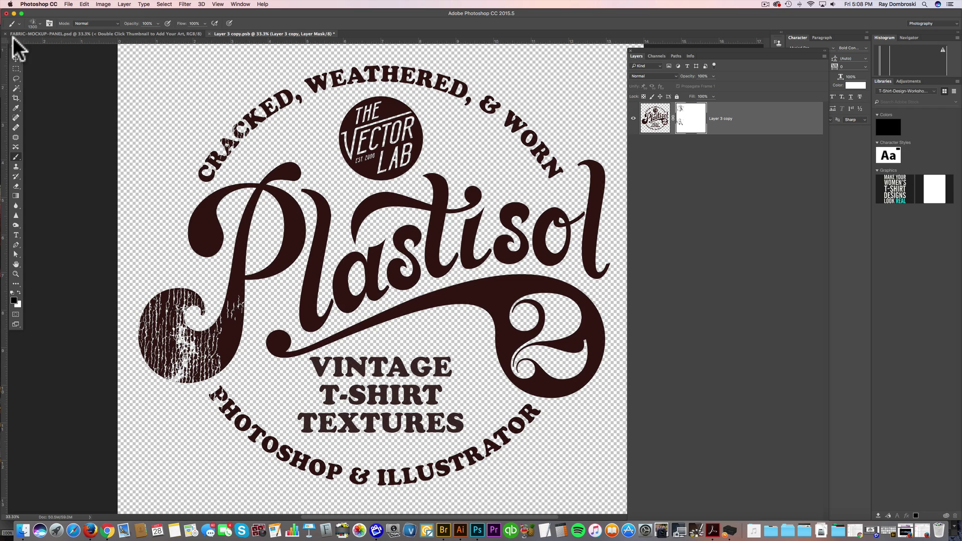
- Choose the 1209 px crack brush and stamp it over the top of the P, the Vector Lab badge and the middle letters of Plastisol
left_click(38, 21)
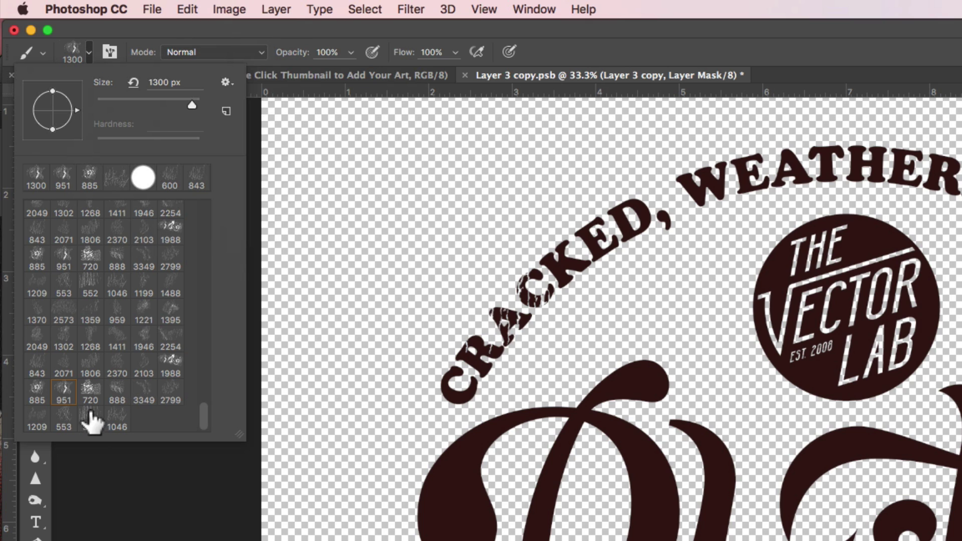
left_click(37, 419)
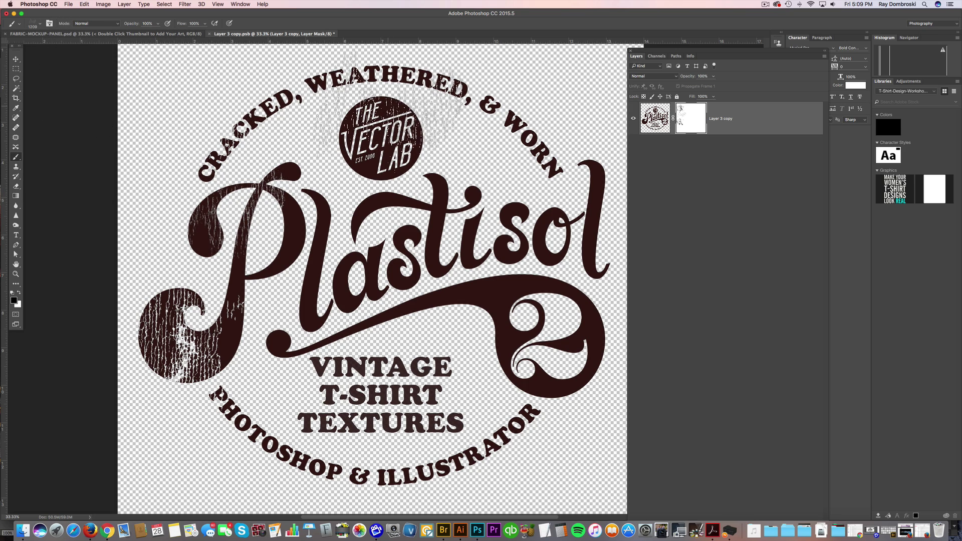
left_click(383, 111)
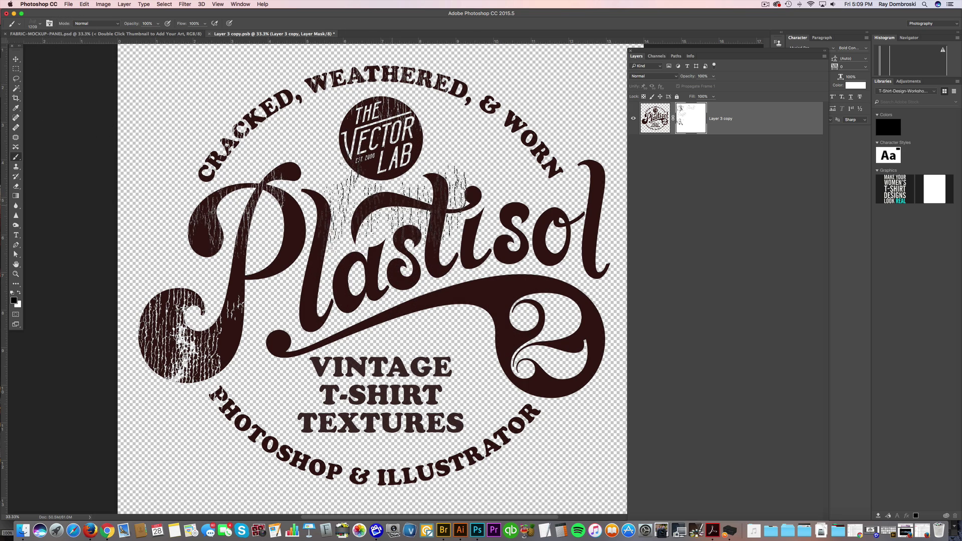
left_click(406, 225)
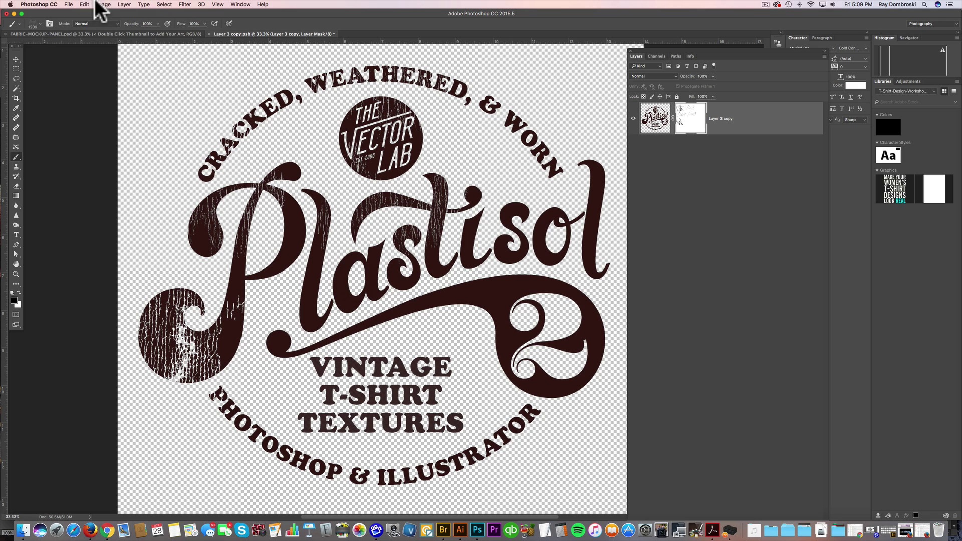
- Choose the 2071 px crack brush and stamp it, reduced to 1700 px, over the lower text, the swash with the 2 and Plastisol's last letters
left_click(39, 25)
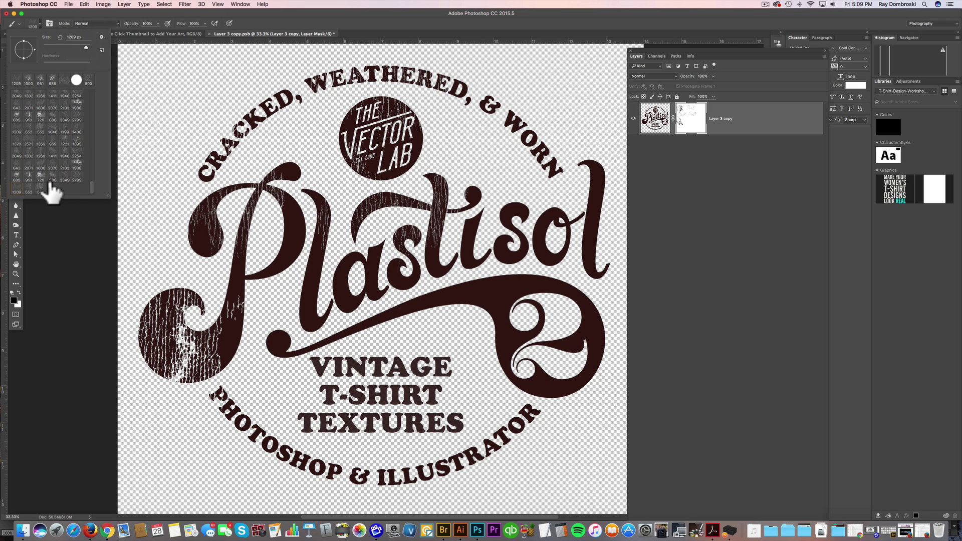
left_click(28, 163)
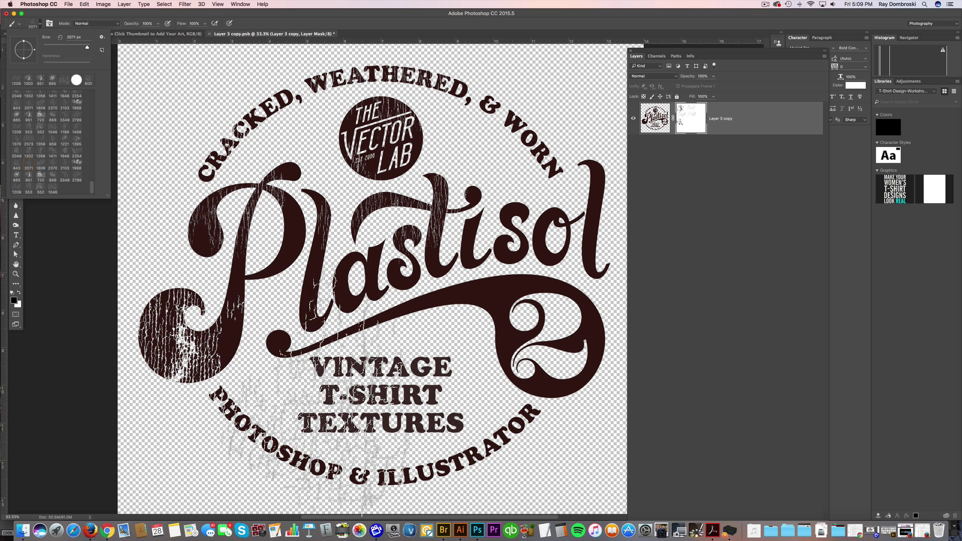
key("Return")
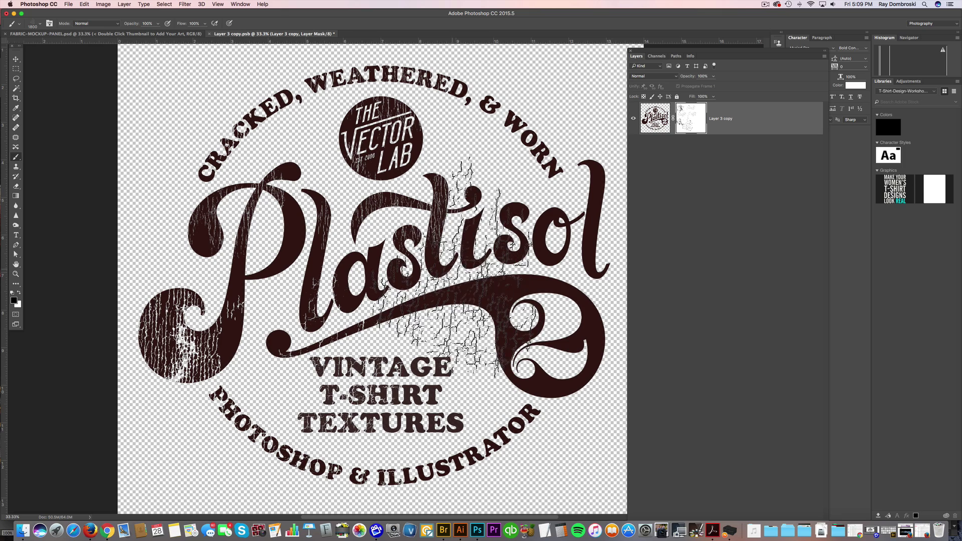
left_click(451, 268)
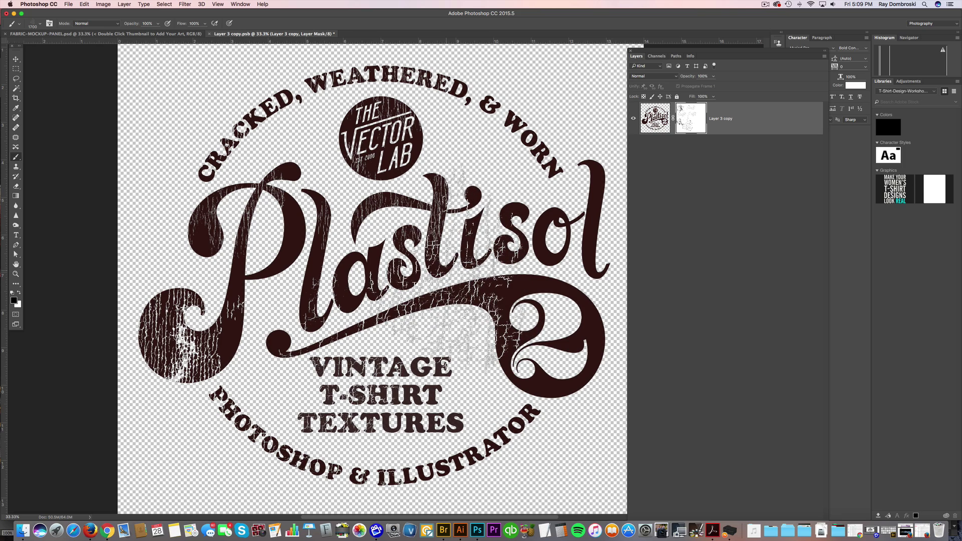
key("bracketleft")
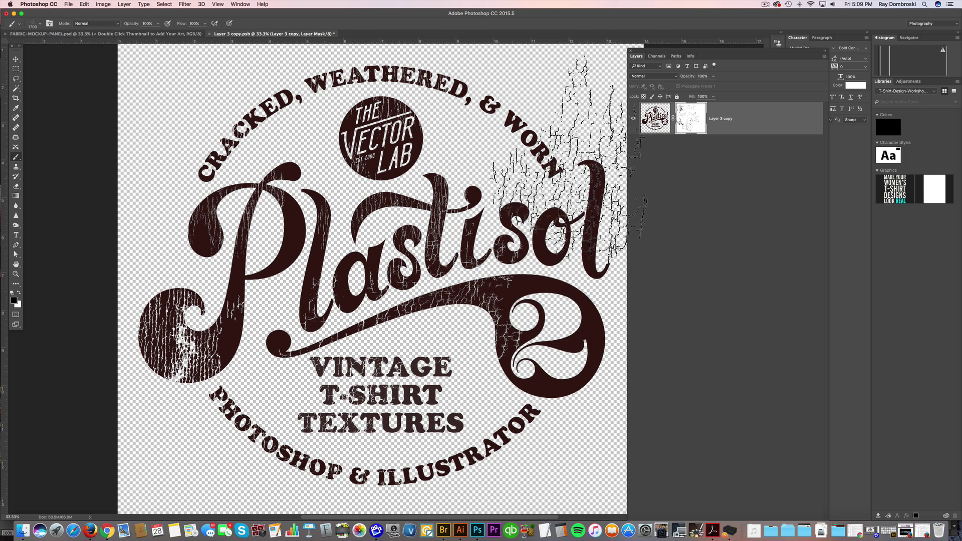
left_click(546, 151)
left_click(576, 281)
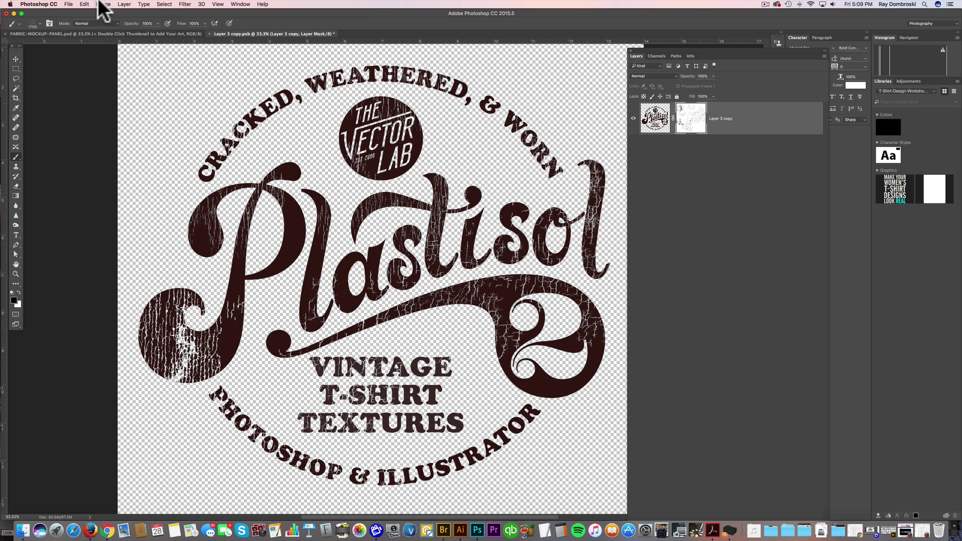
- Choose the 843 px crack brush, reduce it to 700 px and stamp it over the P's bowl and other solid areas of the artwork
left_click(19, 23)
left_click_drag(76, 47, 50, 48)
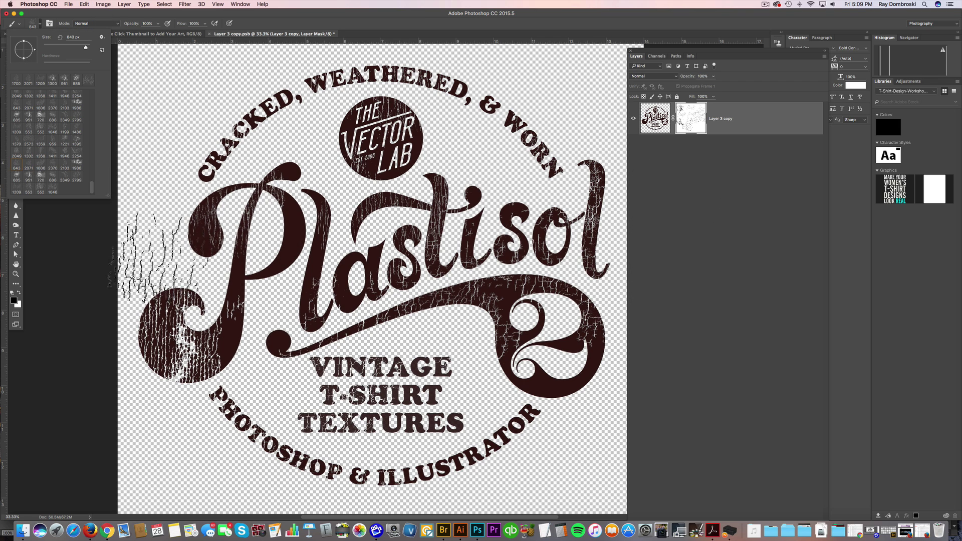
key("Return")
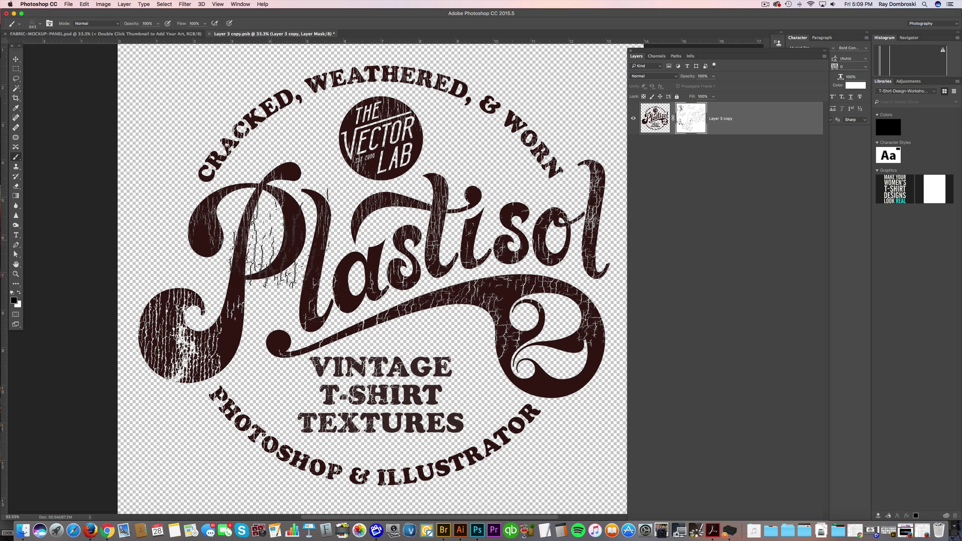
key("bracketleft")
key("bracketleft")
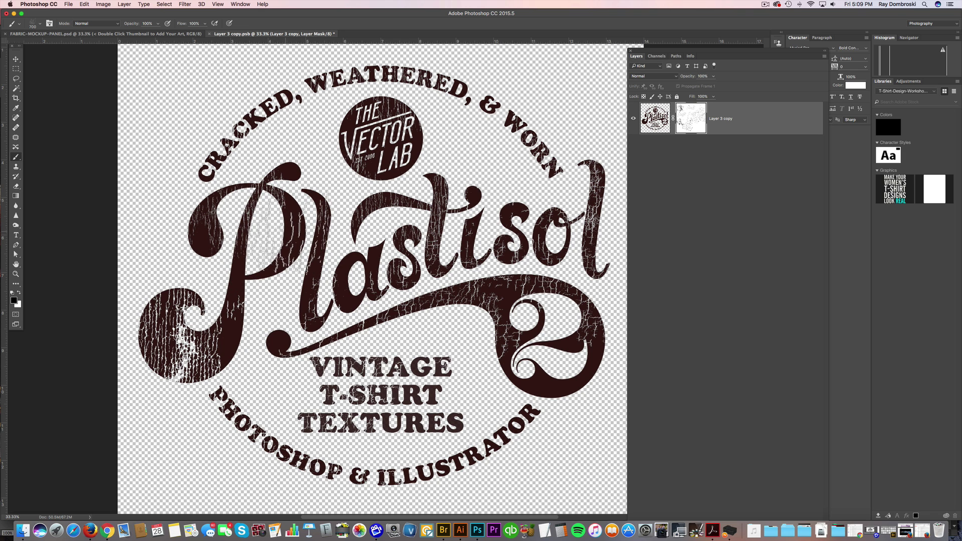
scroll(426, 351, "up", 1)
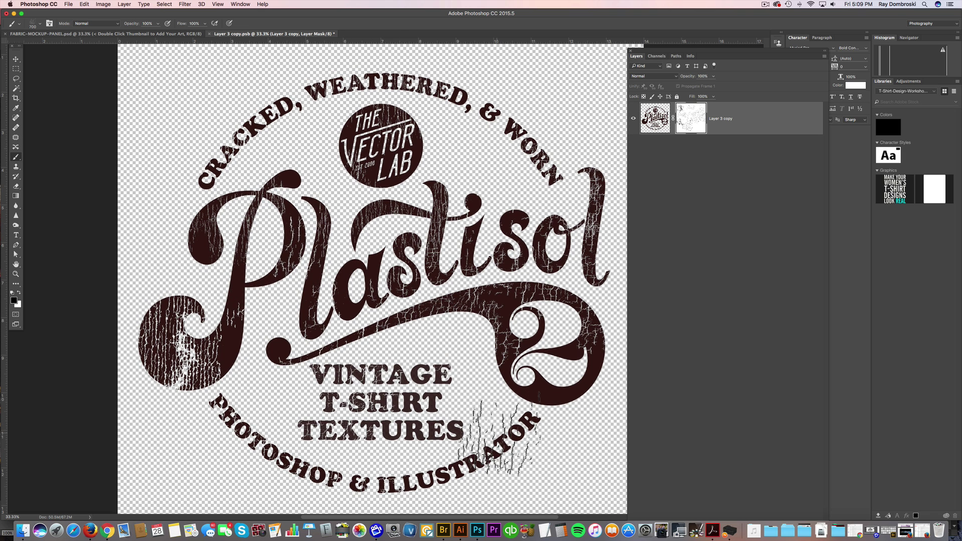
scroll(516, 446, "up", 1)
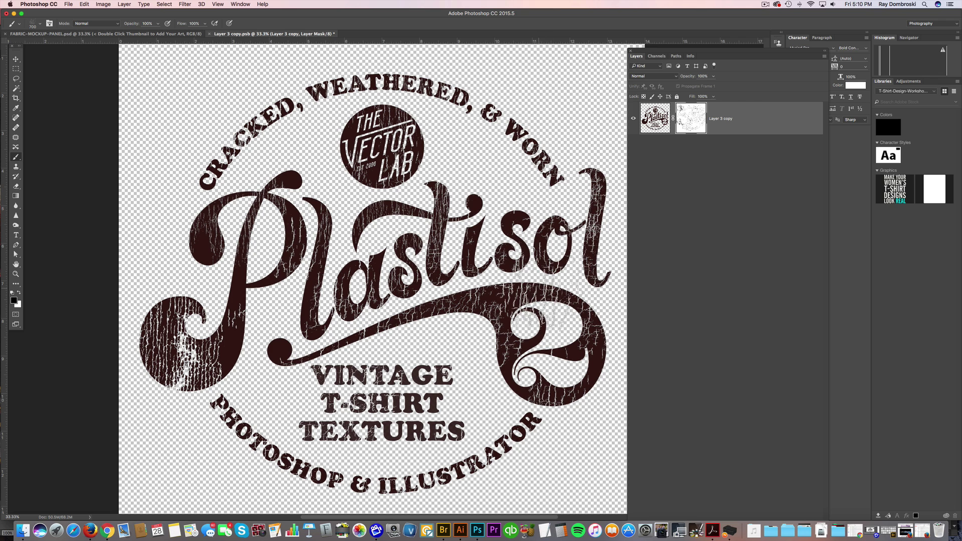
- Save and close the artwork smart object so the fabric mockup updates
key("super+s")
key("super+w")
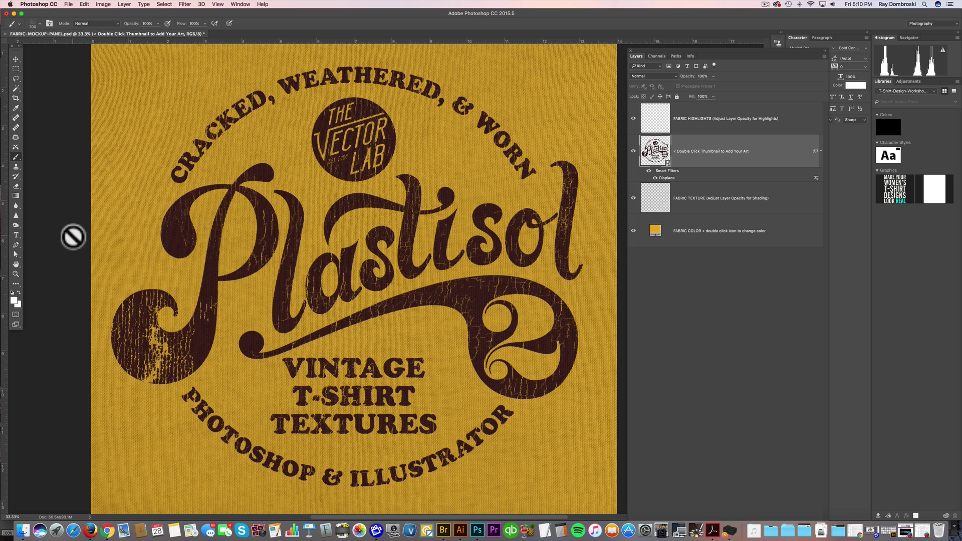
- Examine the cracks in the letters t and i on the fabric mockup at up to 200% magnification
left_click(16, 275)
left_click(463, 229)
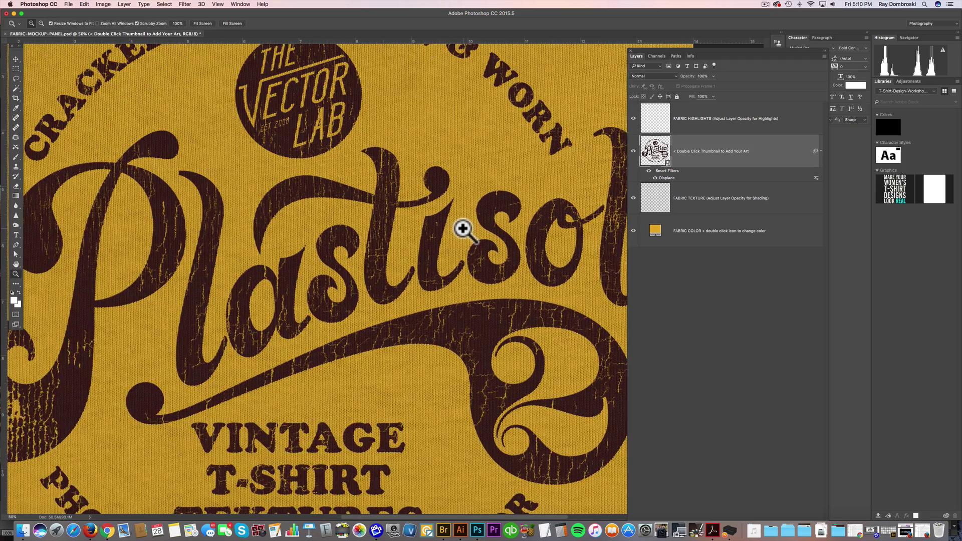
left_click(461, 226)
left_click(455, 241)
left_click(450, 241)
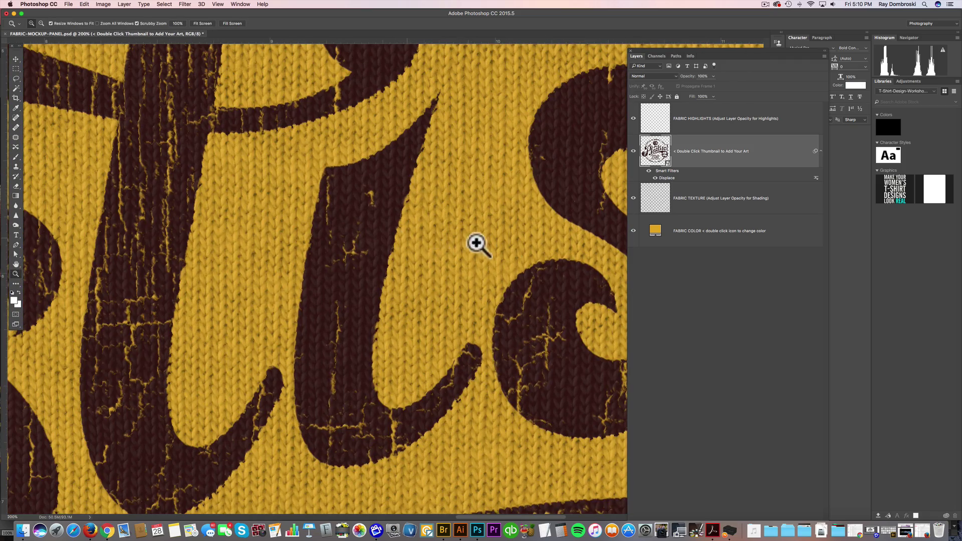
left_click(441, 245, "alt")
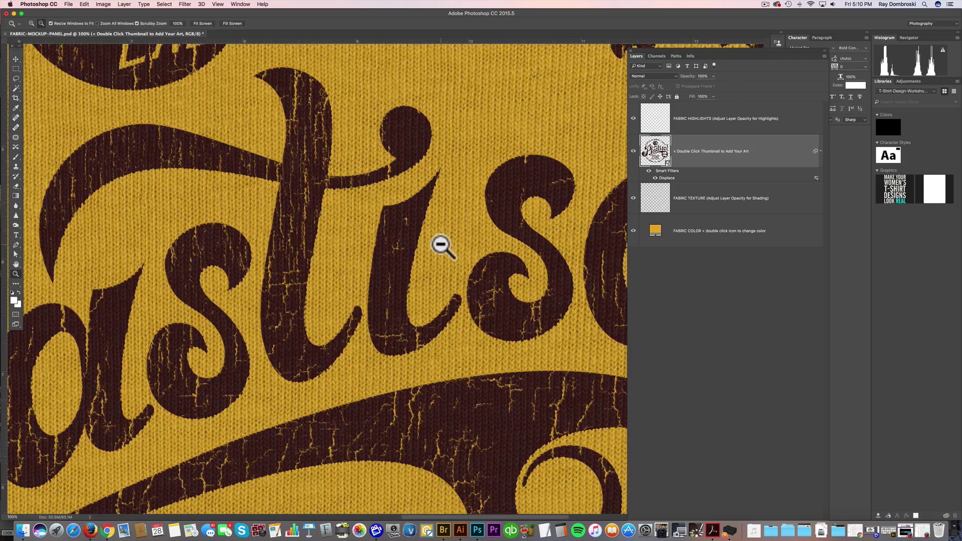
left_click(451, 240, "alt")
left_click(452, 240, "alt")
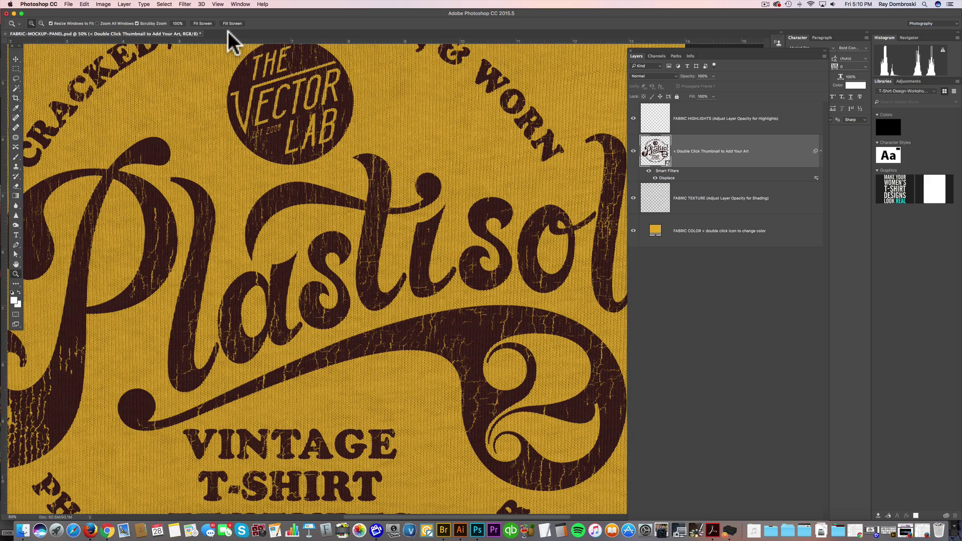
- Reopen and close the artwork smart object to check its mask, and examine the cracks around the letters a and s at 200%
double_click(661, 152)
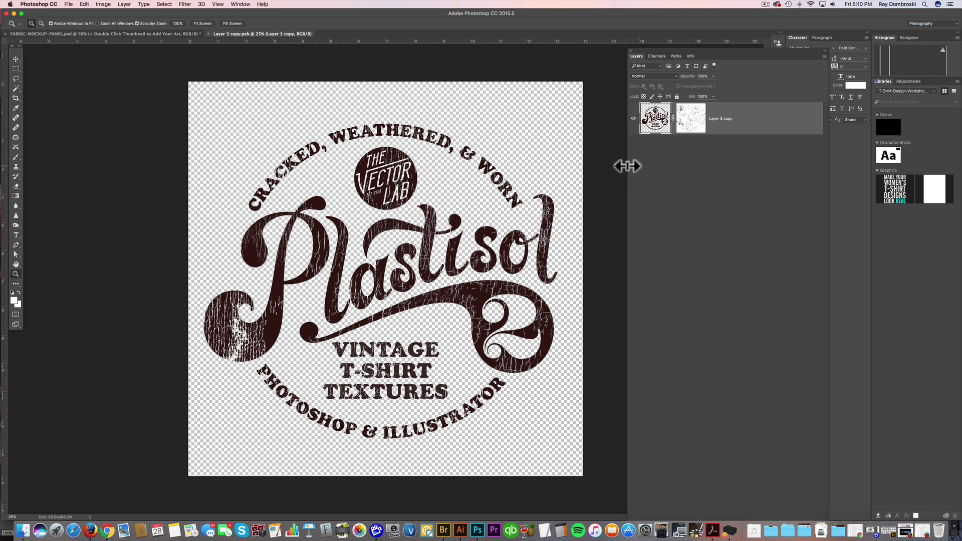
key("super+w")
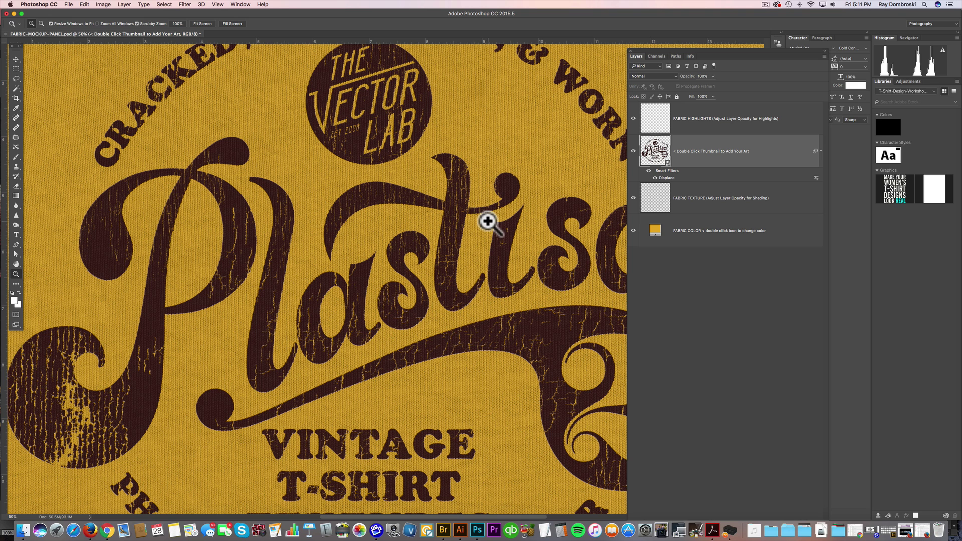
left_click(350, 217)
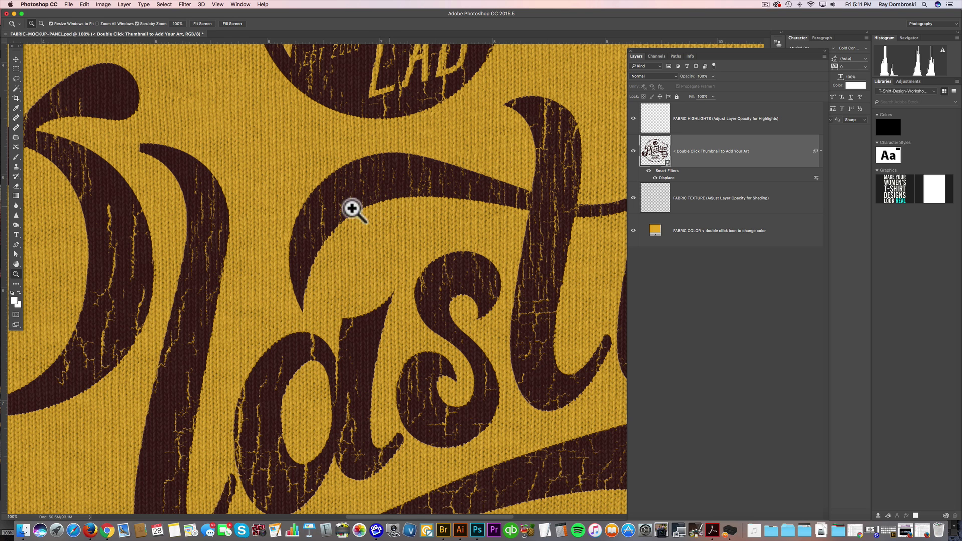
left_click(397, 232)
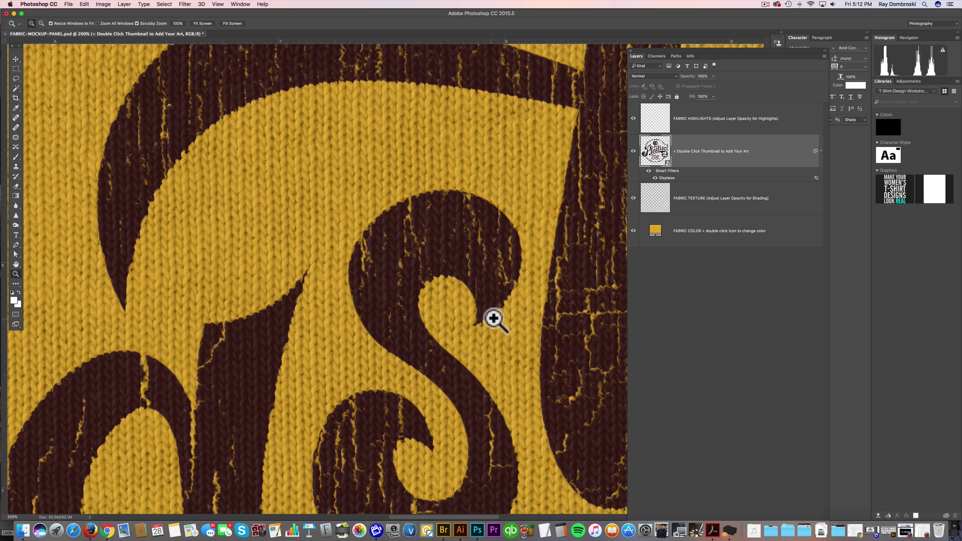
left_click(493, 317, "alt")
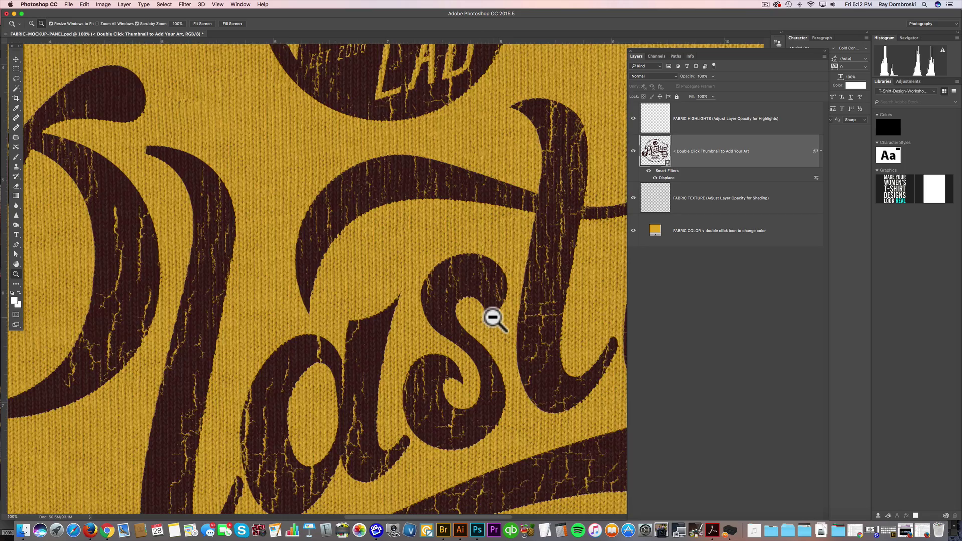
left_click(492, 317, "alt")
left_click(486, 320, "alt")
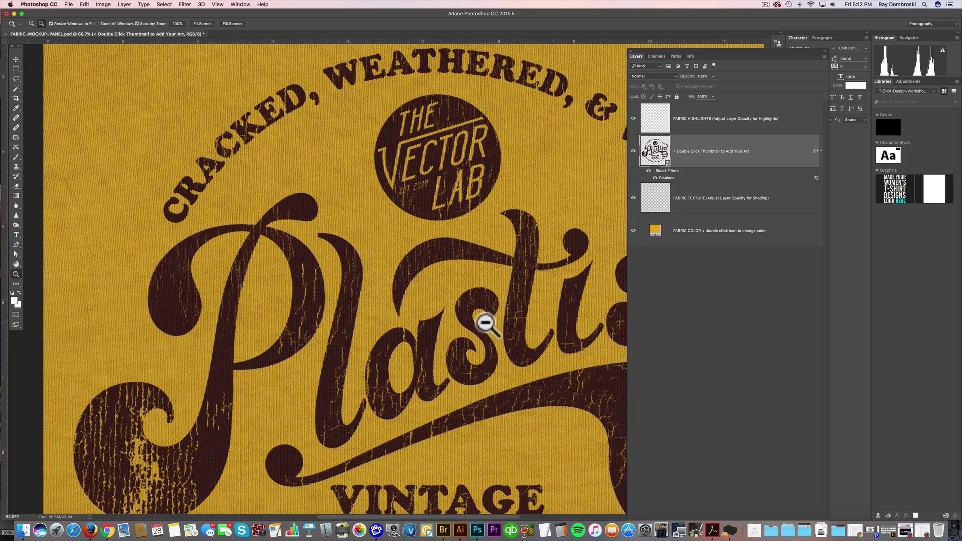
- Toggle the fabric highlights layer off and on at 200% around the Vector Lab badge to compare the knit highlights
left_click(645, 121)
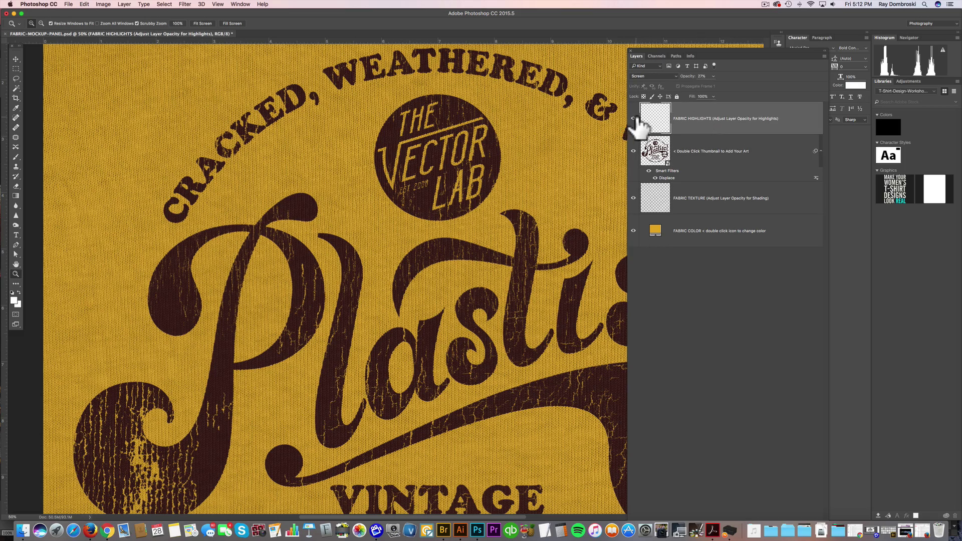
left_click(494, 150)
left_click(483, 165)
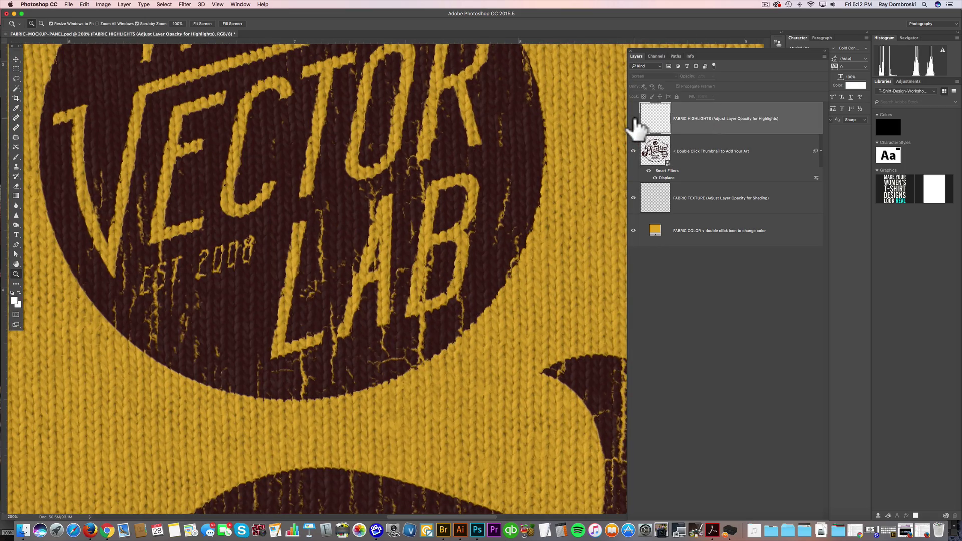
left_click(633, 119)
left_click(633, 118)
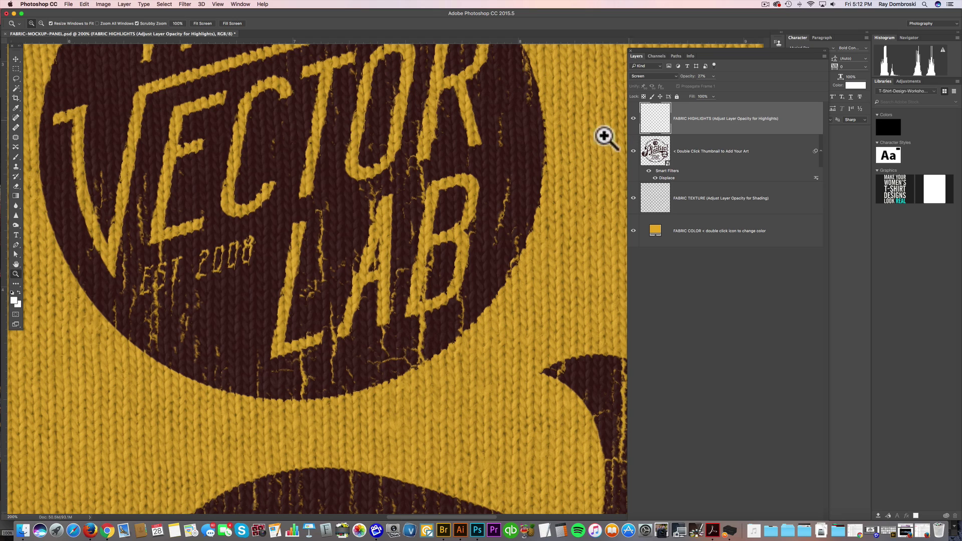
left_click(510, 281, "alt")
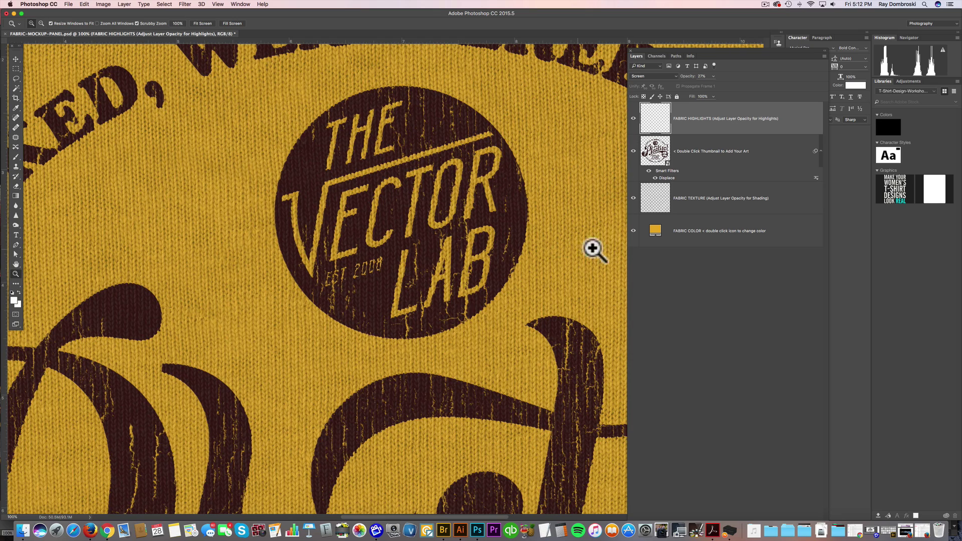
- Hide the fabric texture and fabric highlights layers to examine the badge without knit shading, and show both layers again
left_click(564, 216)
left_click(633, 198)
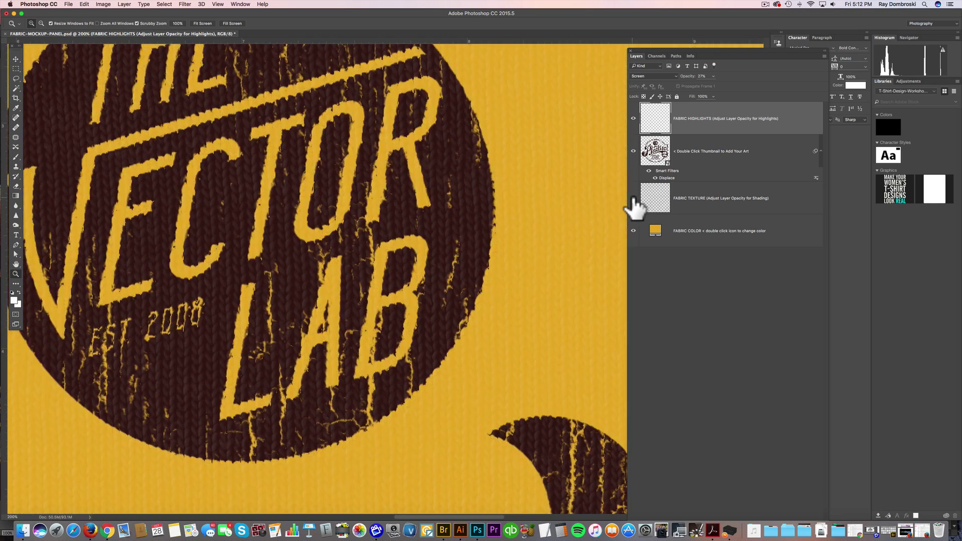
left_click(634, 118)
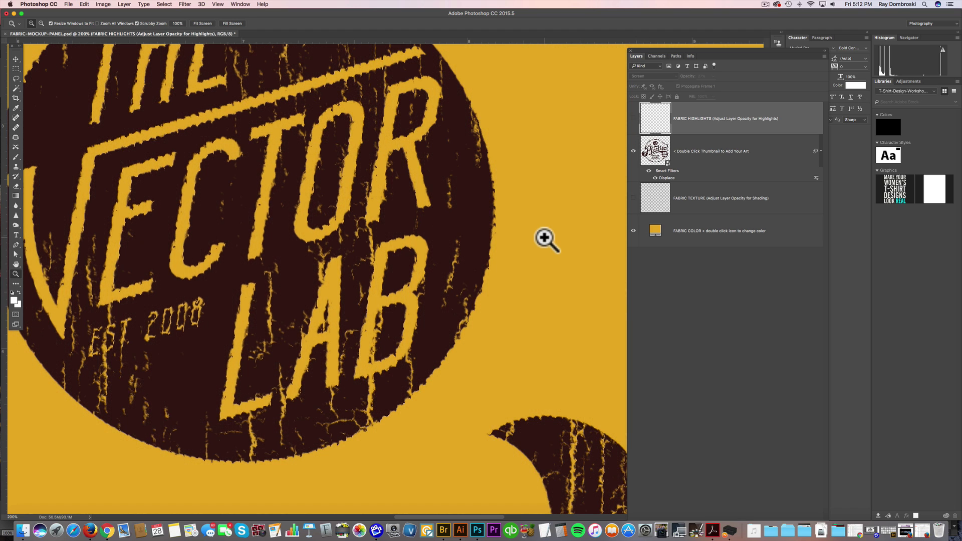
left_click(543, 268, "alt")
left_click(542, 267, "alt")
left_click(633, 198)
left_click(634, 118)
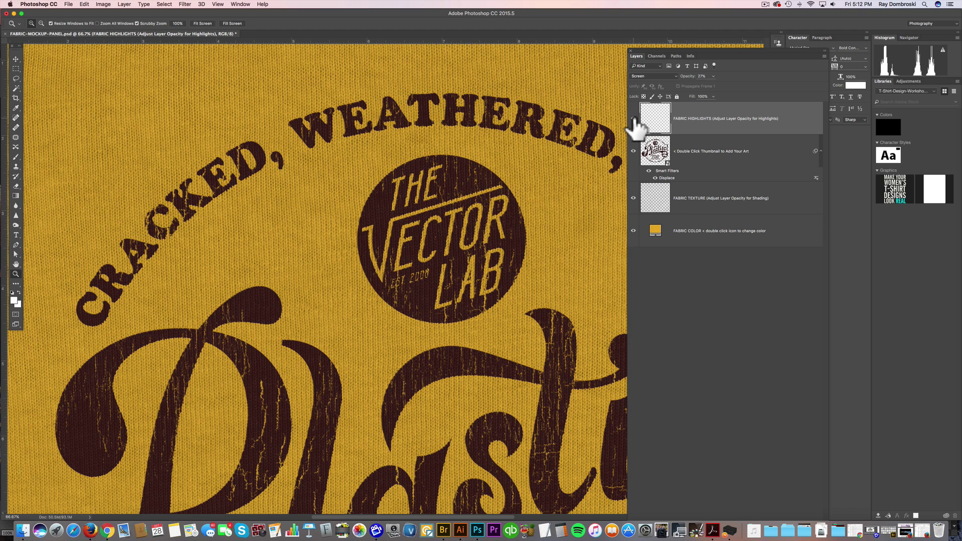
- Recolour the fabric colour fill, trying aqua #25e6e8, black #000000, white #ffffff and teal #1ec9cb, and shift its hue to 44°
left_click(683, 232)
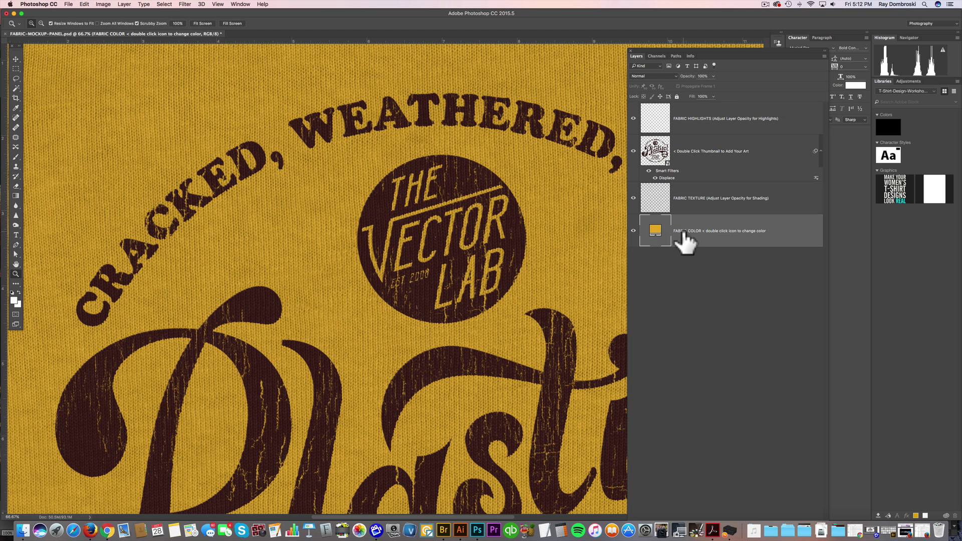
double_click(655, 229)
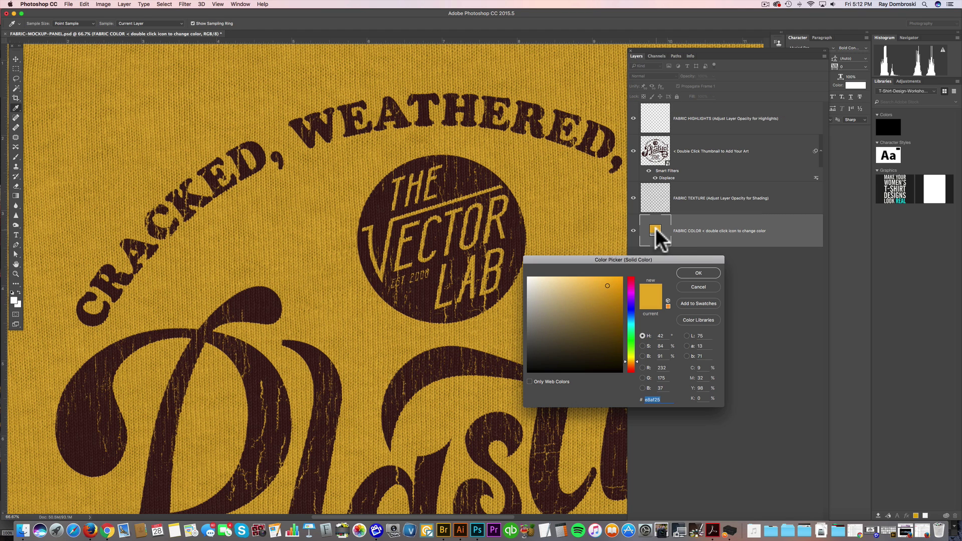
left_click(631, 323)
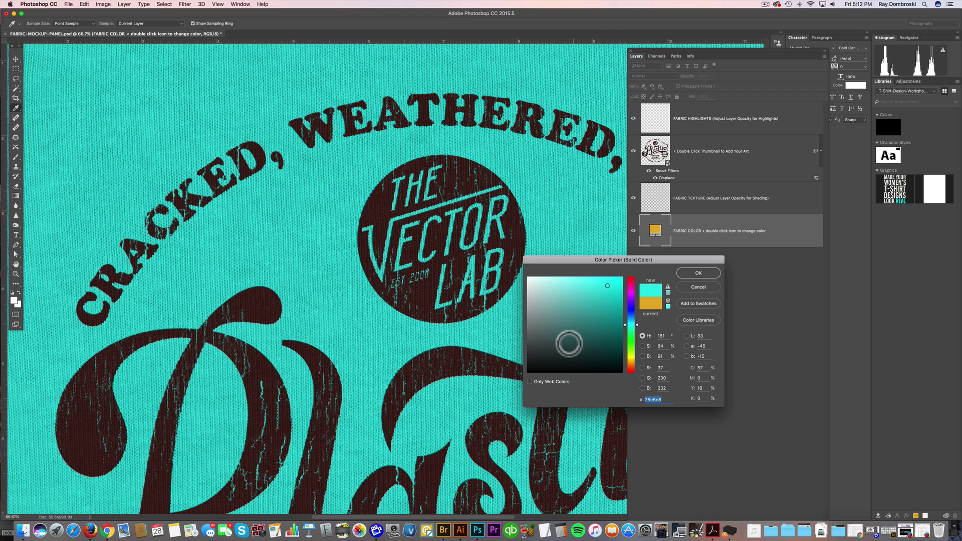
left_click_drag(570, 340, 487, 396)
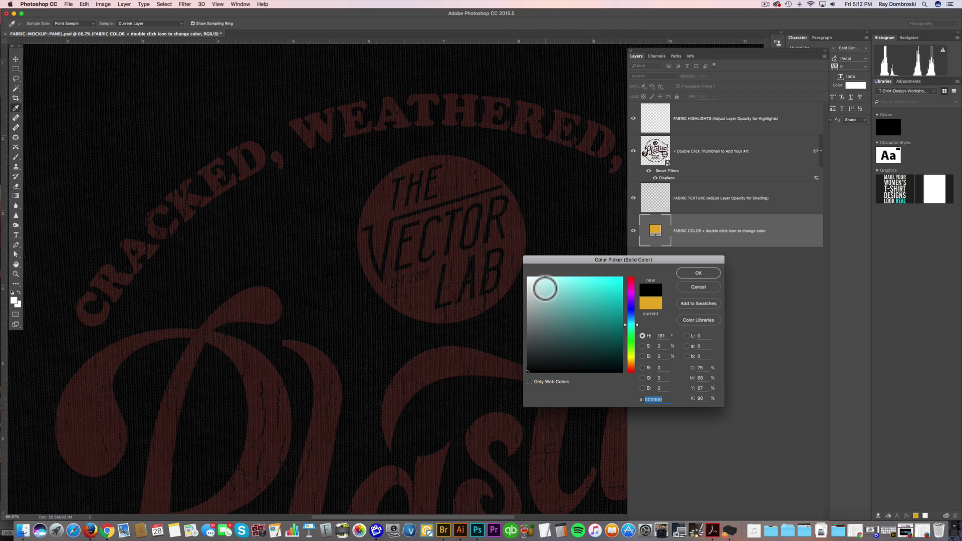
left_click_drag(546, 285, 462, 241)
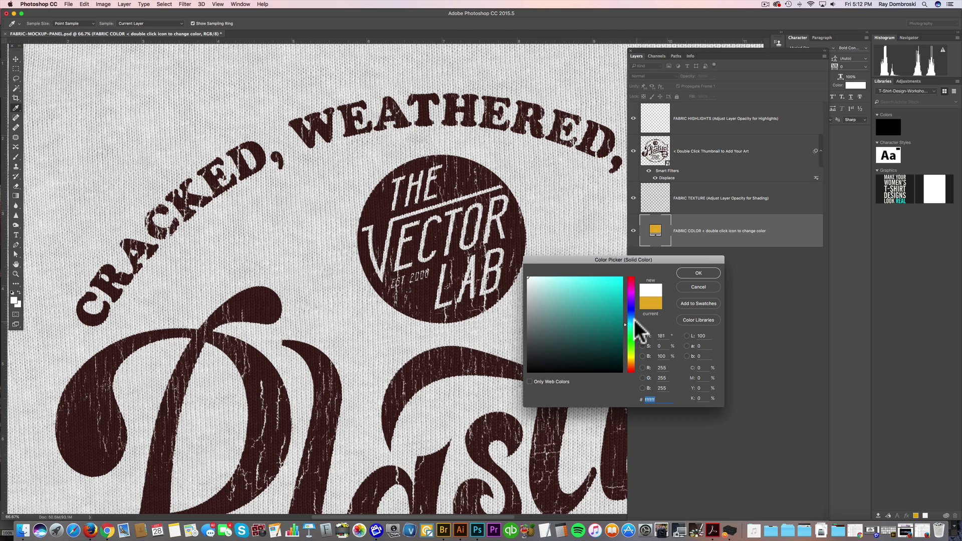
left_click(609, 297)
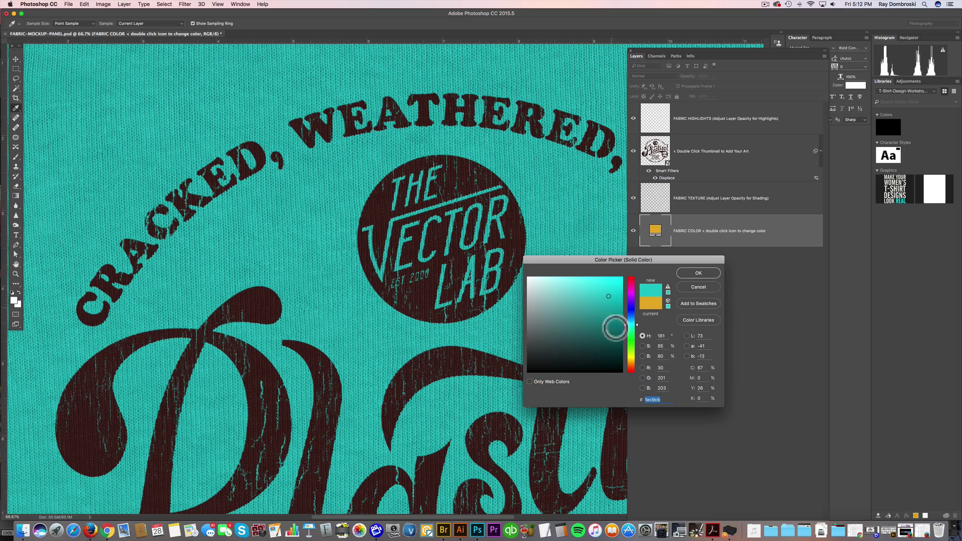
left_click_drag(630, 342, 630, 359)
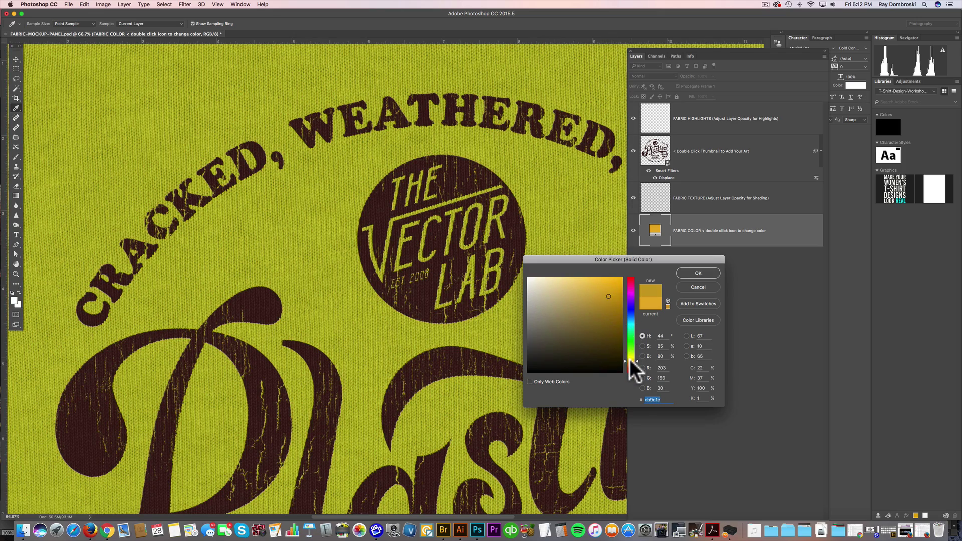